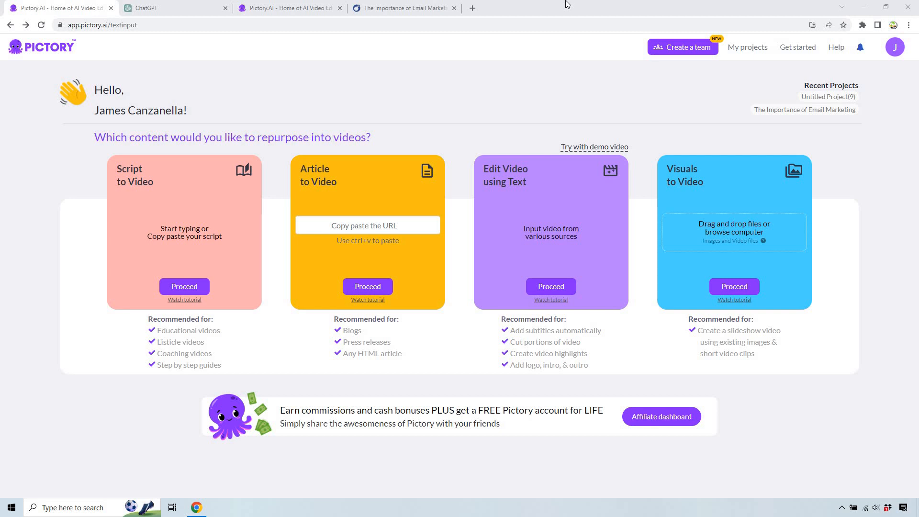
Step: Switch to ChatGPT and review the clickable-thumbnails script, from its prompt to the closing newsletter call to action
{"action": "left_click", "coordinate": [158, 8]}
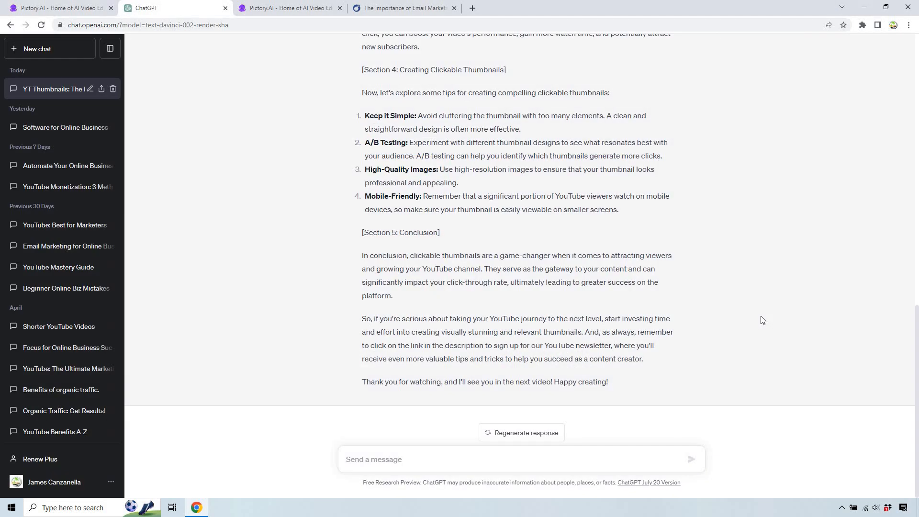
{"action": "scroll", "coordinate": [762, 320], "scroll_direction": "up", "scroll_amount": 9}
{"action": "scroll", "coordinate": [762, 320], "scroll_direction": "up", "scroll_amount": 5}
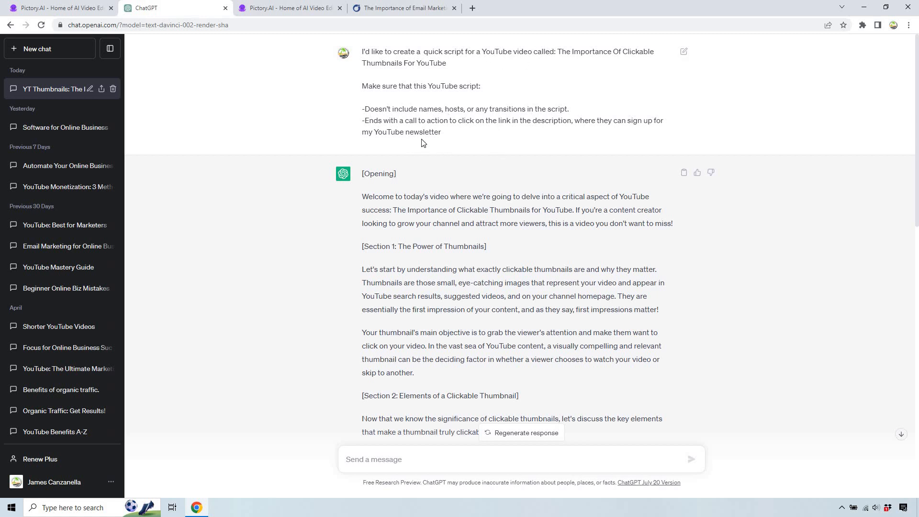
{"action": "scroll", "coordinate": [498, 222], "scroll_direction": "down", "scroll_amount": 15}
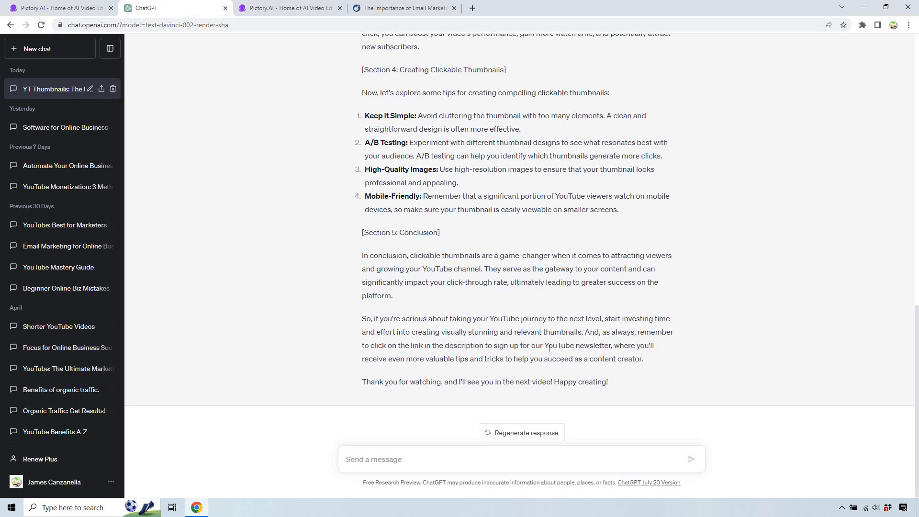
{"action": "left_click_drag", "start_coordinate": [456, 345], "coordinate": [580, 345]}
Step: Copy the script from the welcome paragraph to the closing line into a new Script to Video project in Pictory
{"action": "left_click_drag", "start_coordinate": [614, 381], "coordinate": [357, 201]}
{"action": "scroll", "coordinate": [549, 326], "scroll_direction": "up", "scroll_amount": 14}
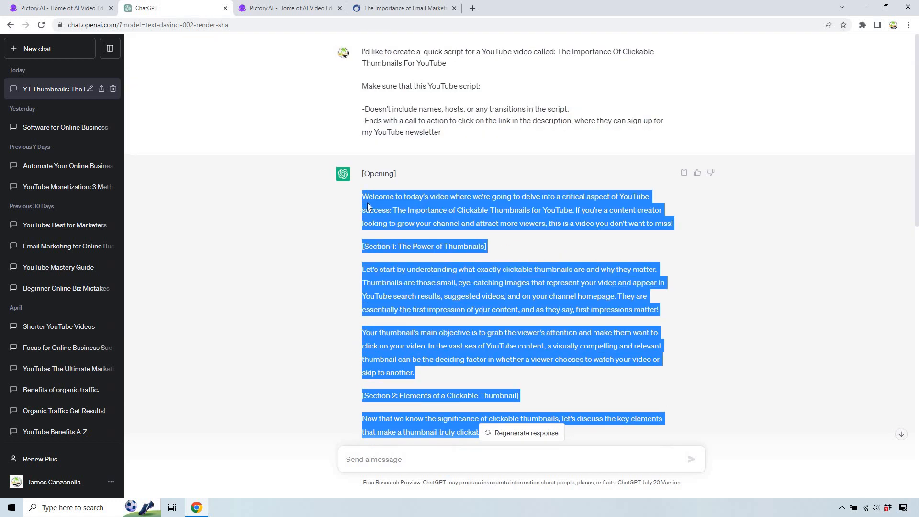
{"action": "left_click", "coordinate": [62, 7]}
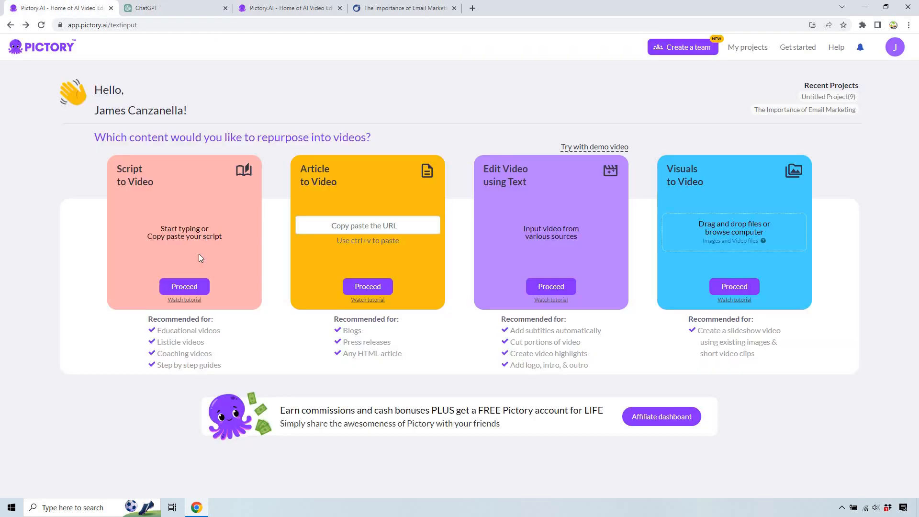
{"action": "left_click", "coordinate": [185, 287]}
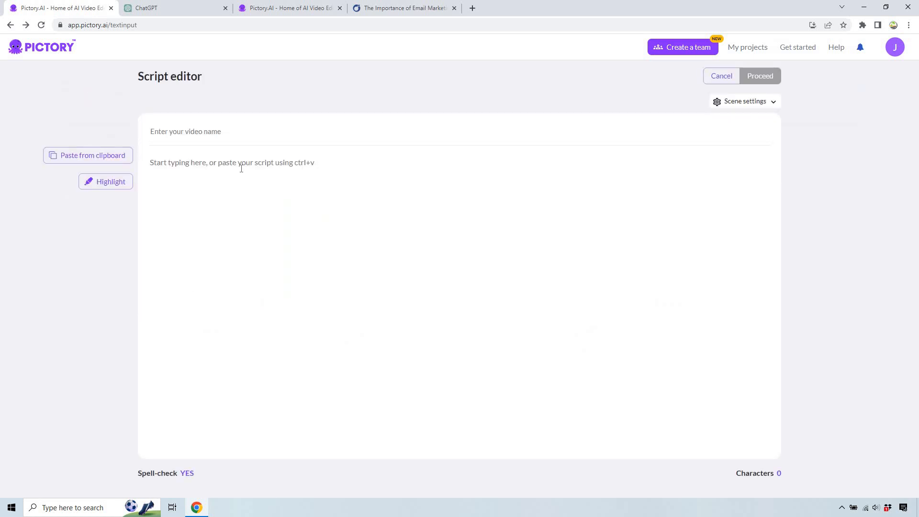
{"action": "left_click", "coordinate": [241, 168]}
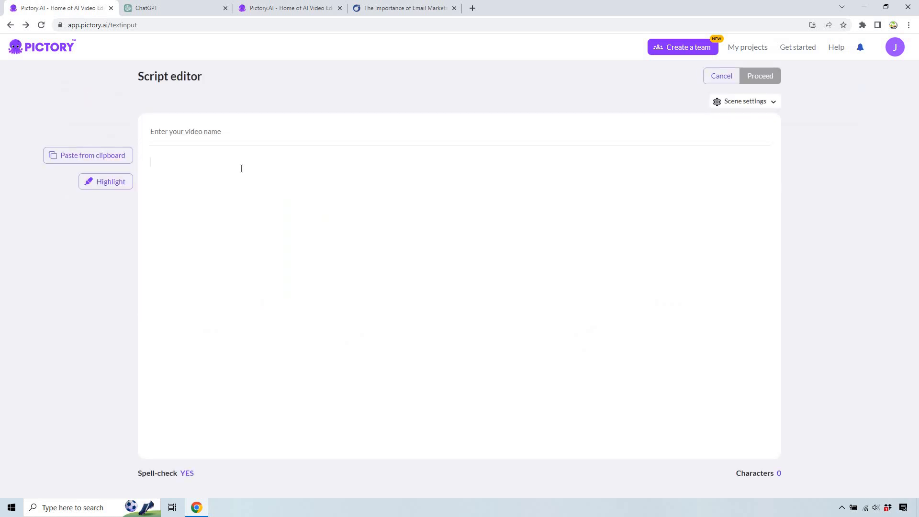
{"action": "key", "text": "ctrl+v"}
{"action": "scroll", "coordinate": [256, 207], "scroll_direction": "up", "scroll_amount": 3}
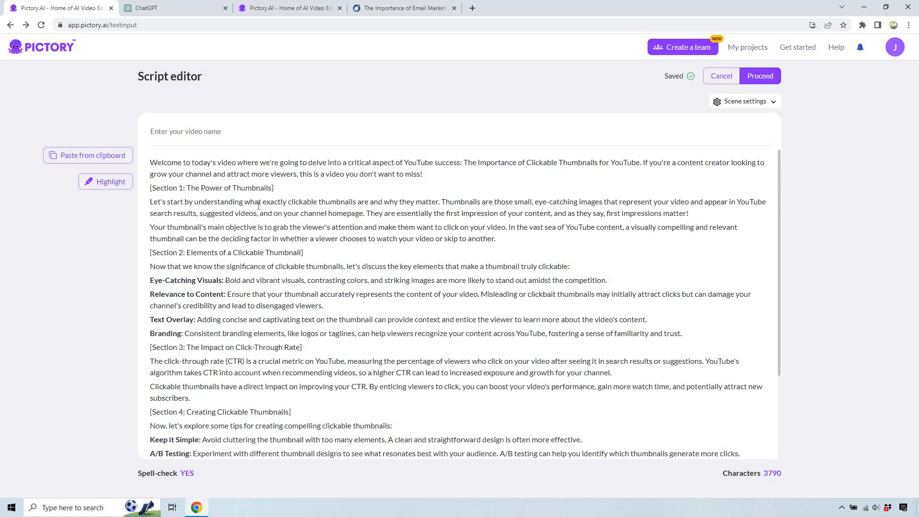
Step: Split the pasted script's opening paragraphs so that each sentence or phrase sits on its own line
{"action": "left_click", "coordinate": [149, 153], "text": "shift"}
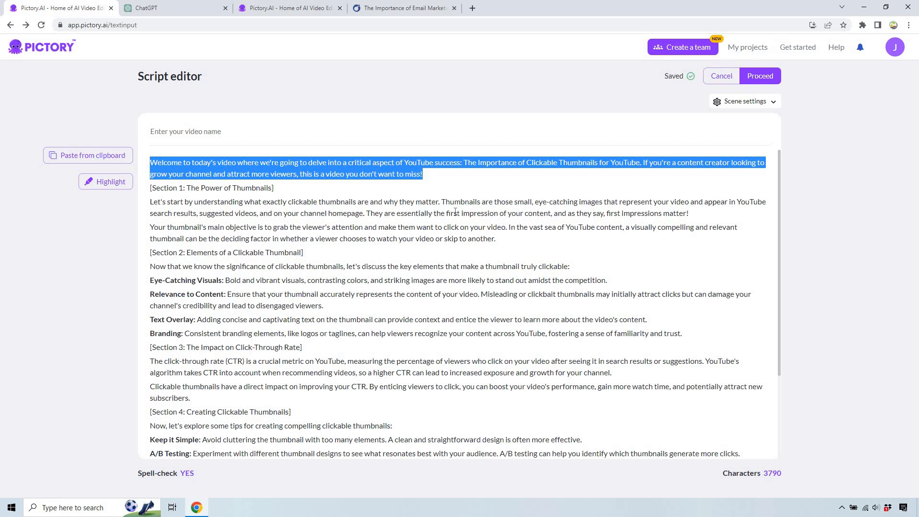
{"action": "left_click", "coordinate": [459, 174]}
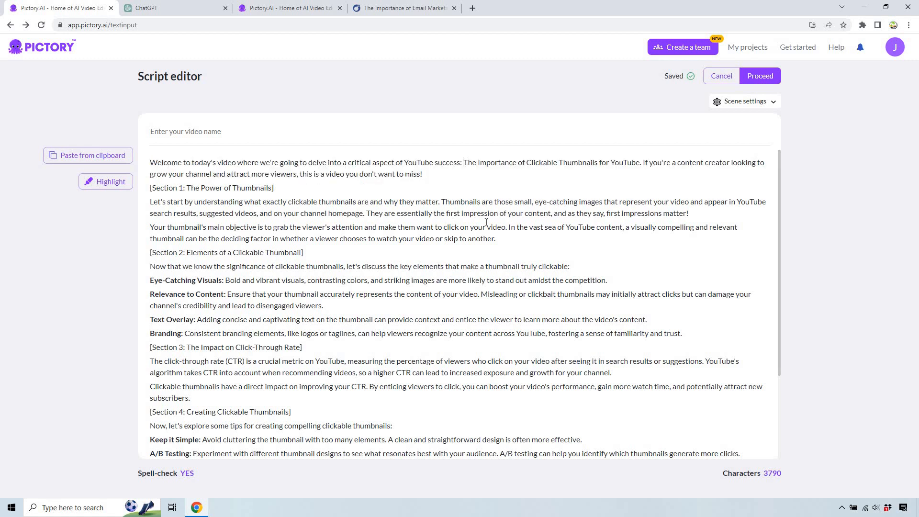
{"action": "key", "text": "Return"}
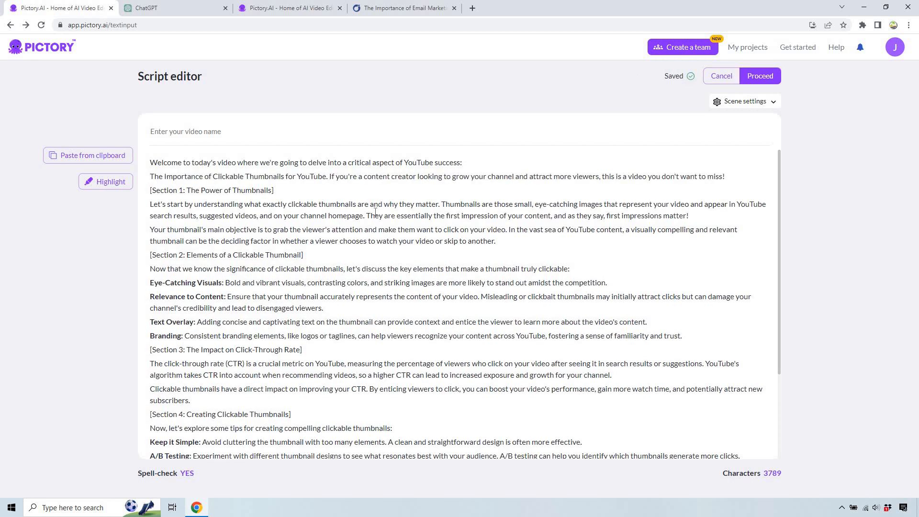
{"action": "key", "text": "Return"}
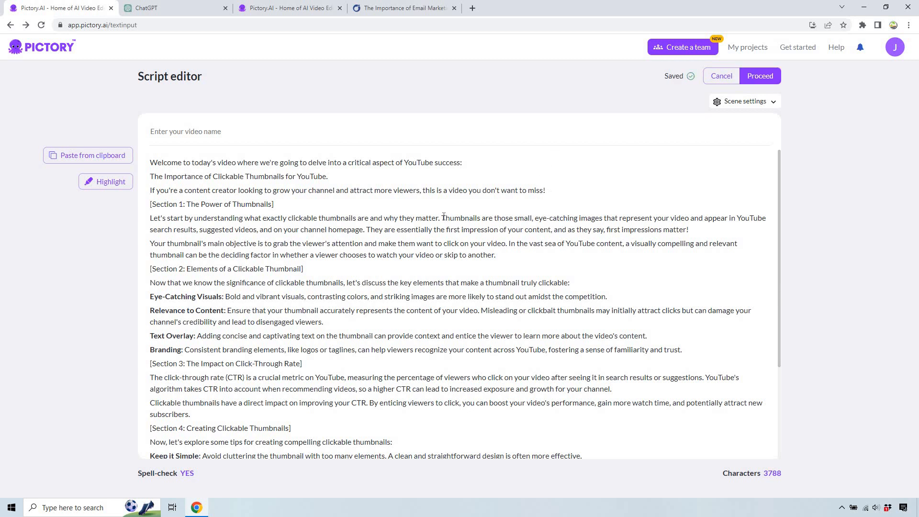
{"action": "key", "text": "Return"}
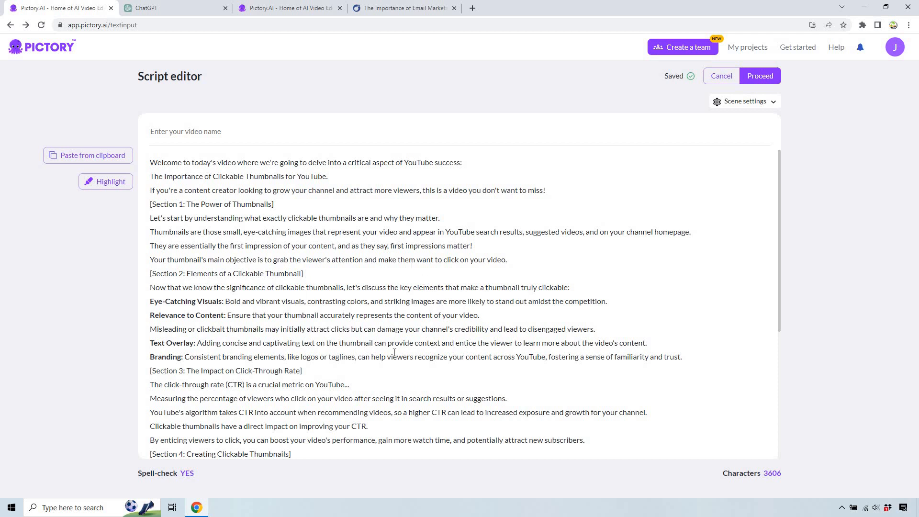
Step: Review the line breaks throughout the script, including the click-through rate line and the opening sentences
{"action": "left_click", "coordinate": [365, 384]}
{"action": "left_click_drag", "start_coordinate": [194, 384], "coordinate": [149, 385]}
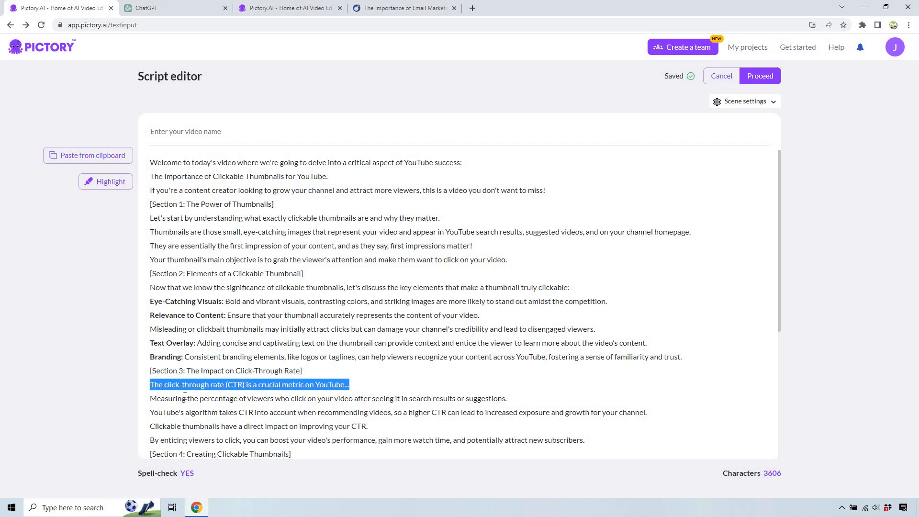
{"action": "left_click", "coordinate": [399, 301]}
{"action": "left_click_drag", "start_coordinate": [463, 162], "coordinate": [149, 163]}
{"action": "left_click_drag", "start_coordinate": [329, 176], "coordinate": [149, 176]}
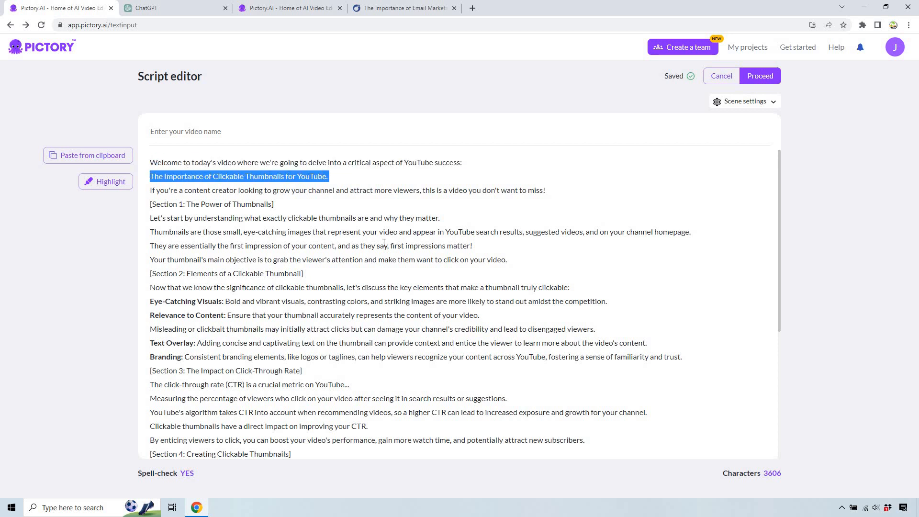
{"action": "left_click", "coordinate": [384, 245]}
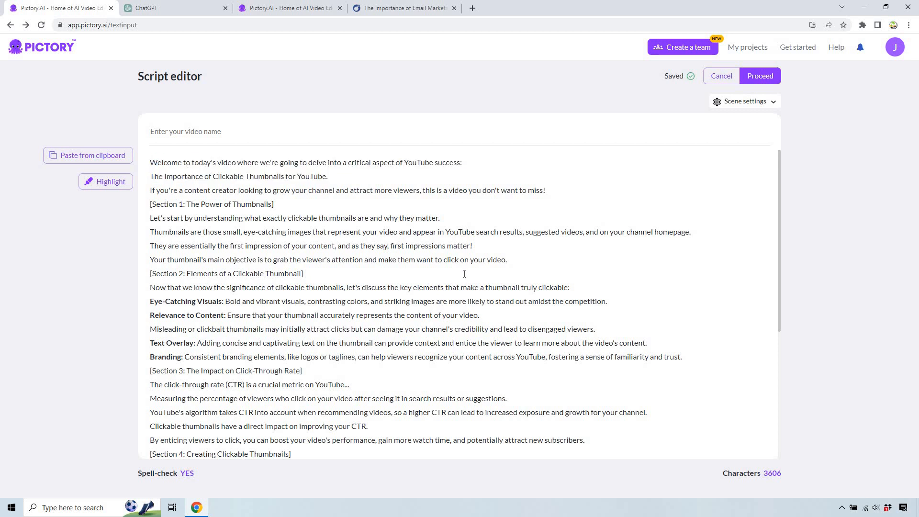
{"action": "scroll", "coordinate": [464, 274], "scroll_direction": "down", "scroll_amount": 5}
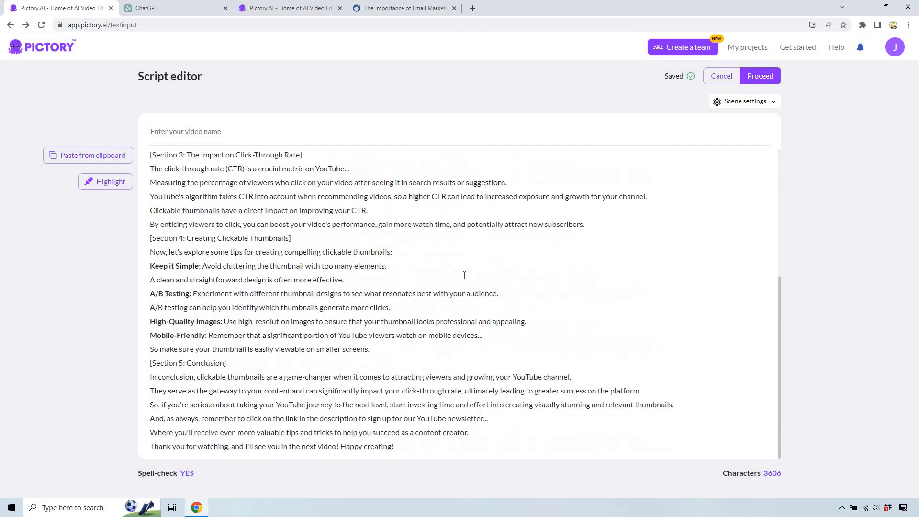
{"action": "scroll", "coordinate": [464, 275], "scroll_direction": "up", "scroll_amount": 5}
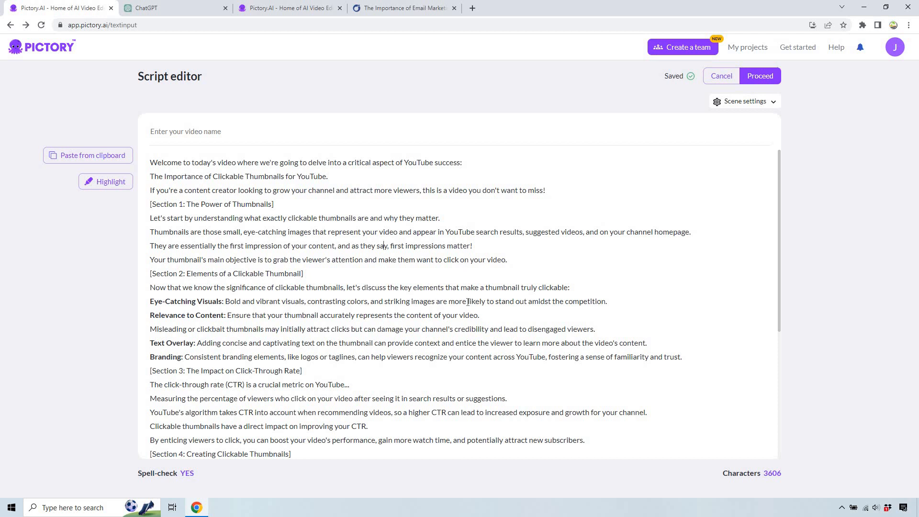
Step: Proceed to the template library, browse the designs, and apply the Corporate template in 16:9 aspect ratio
{"action": "left_click", "coordinate": [761, 76]}
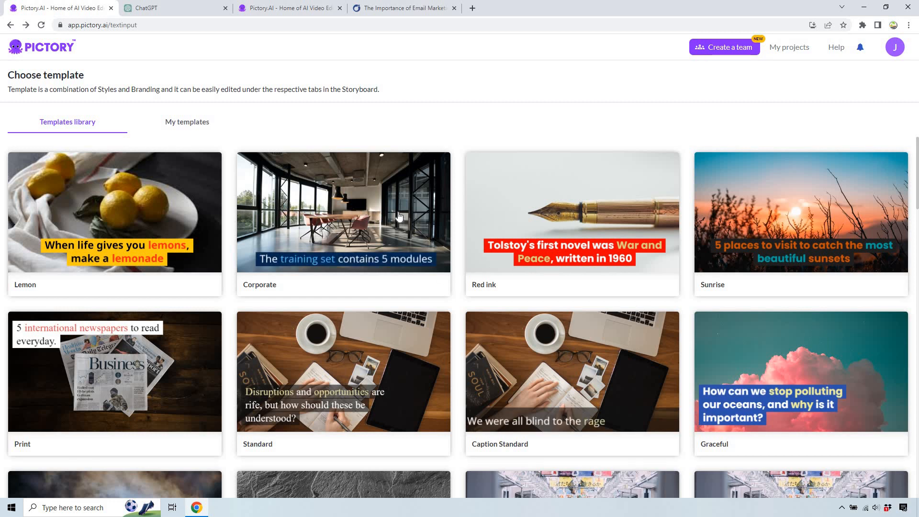
{"action": "scroll", "coordinate": [398, 216], "scroll_direction": "down", "scroll_amount": 8}
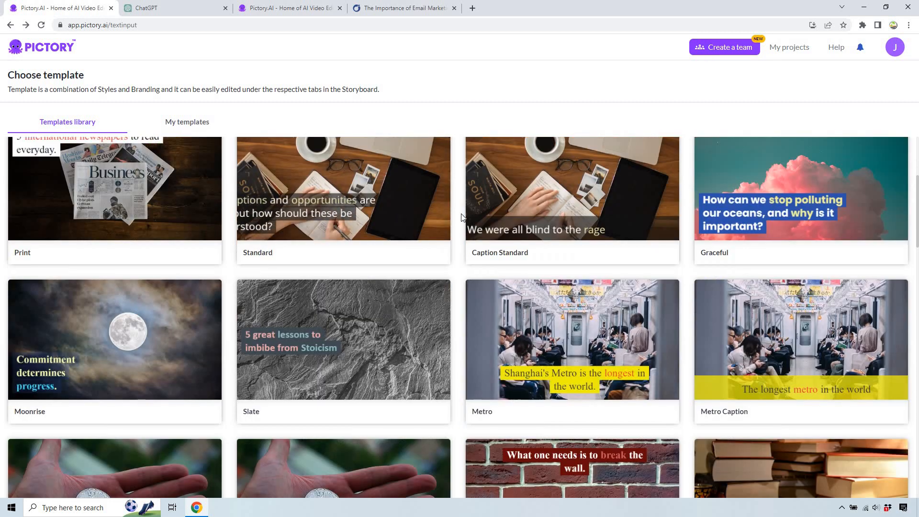
{"action": "scroll", "coordinate": [495, 219], "scroll_direction": "down", "scroll_amount": 8}
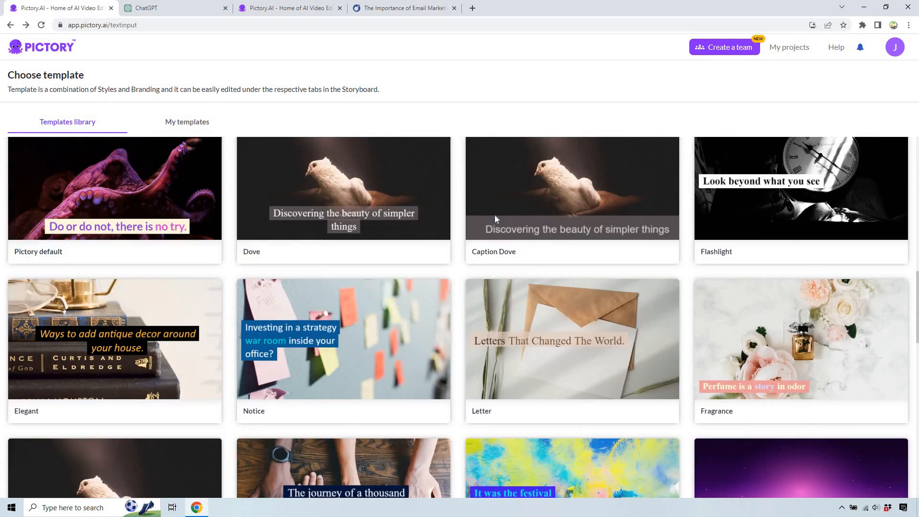
{"action": "scroll", "coordinate": [498, 220], "scroll_direction": "down", "scroll_amount": 3}
{"action": "scroll", "coordinate": [500, 220], "scroll_direction": "down", "scroll_amount": 2}
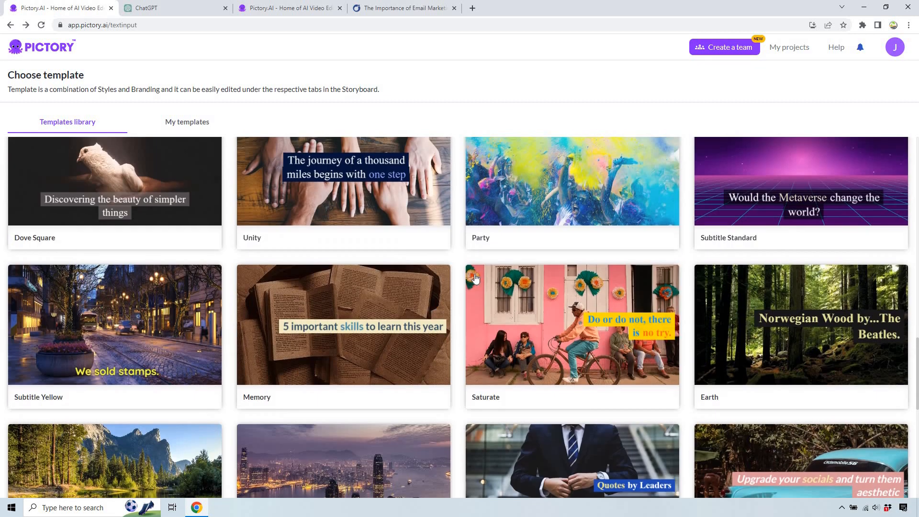
{"action": "scroll", "coordinate": [395, 285], "scroll_direction": "down", "scroll_amount": 4}
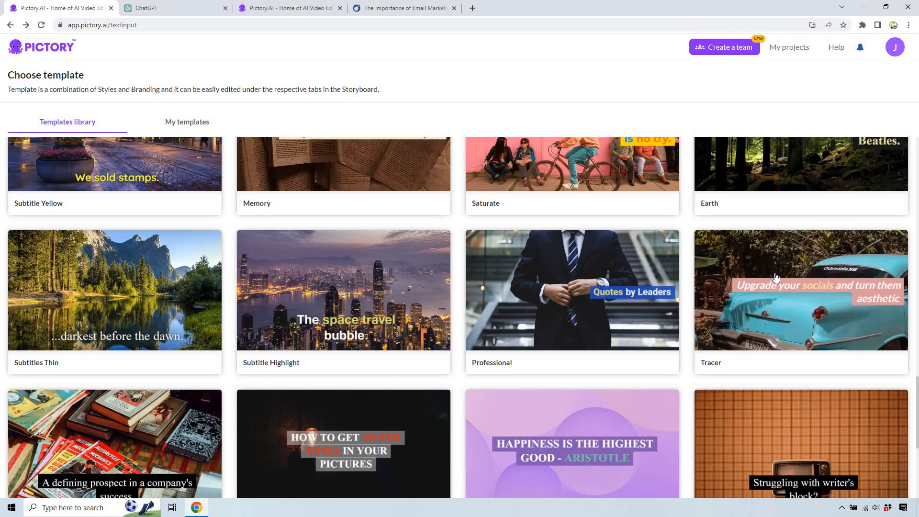
{"action": "scroll", "coordinate": [753, 281], "scroll_direction": "down", "scroll_amount": 2}
{"action": "scroll", "coordinate": [754, 281], "scroll_direction": "down", "scroll_amount": 2}
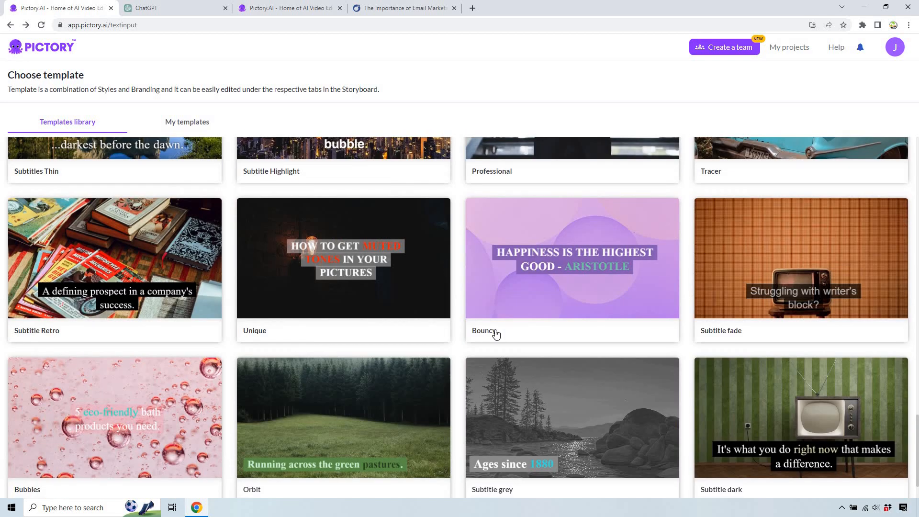
{"action": "scroll", "coordinate": [494, 332], "scroll_direction": "up", "scroll_amount": 20}
{"action": "scroll", "coordinate": [508, 338], "scroll_direction": "up", "scroll_amount": 3}
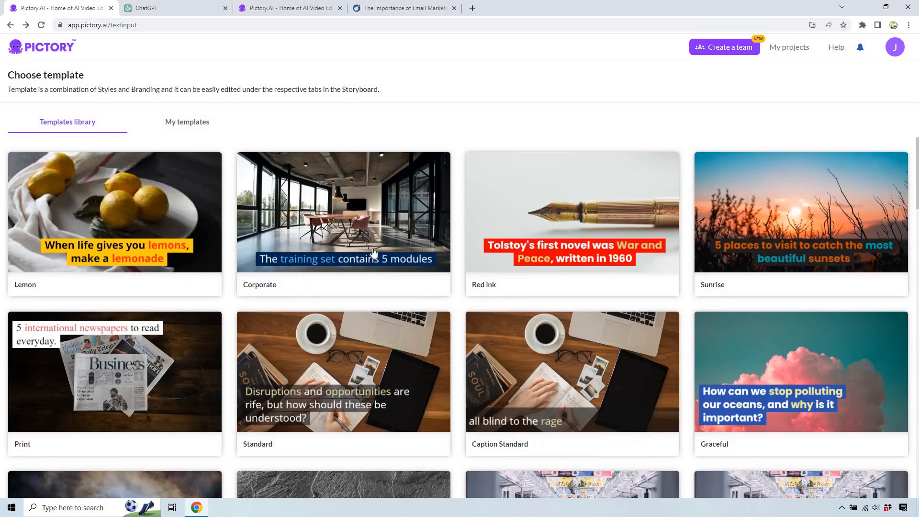
{"action": "mouse_move", "coordinate": [353, 219]}
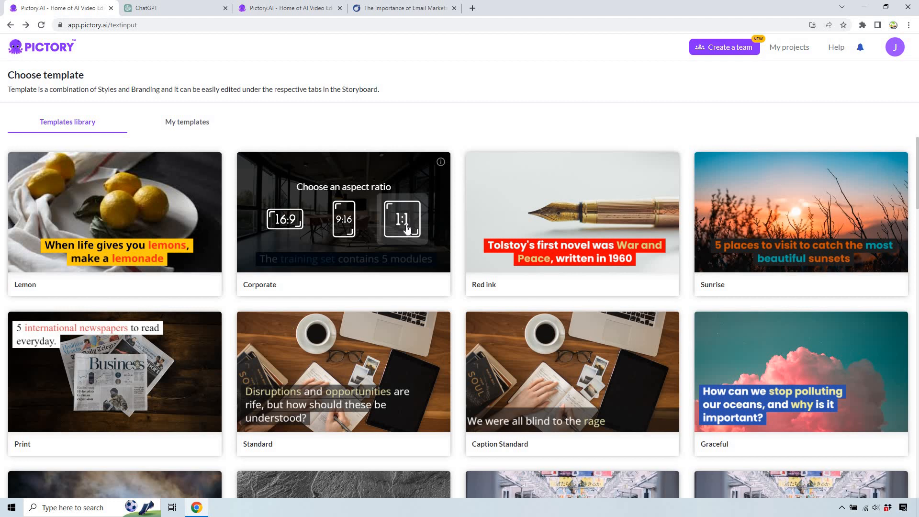
{"action": "left_click", "coordinate": [289, 221]}
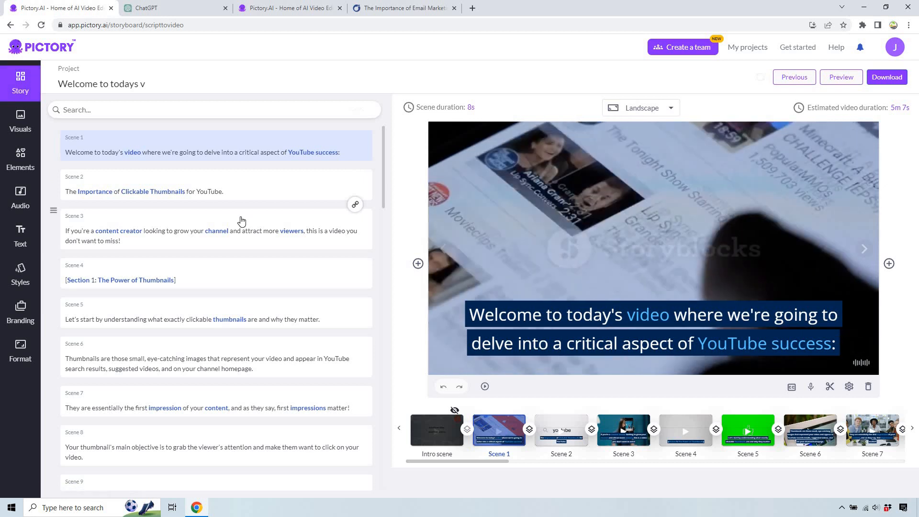
Step: Look through the storyboard's scene list and preview scenes 2 and 1
{"action": "scroll", "coordinate": [242, 220], "scroll_direction": "down", "scroll_amount": 3}
{"action": "scroll", "coordinate": [241, 220], "scroll_direction": "down", "scroll_amount": 13}
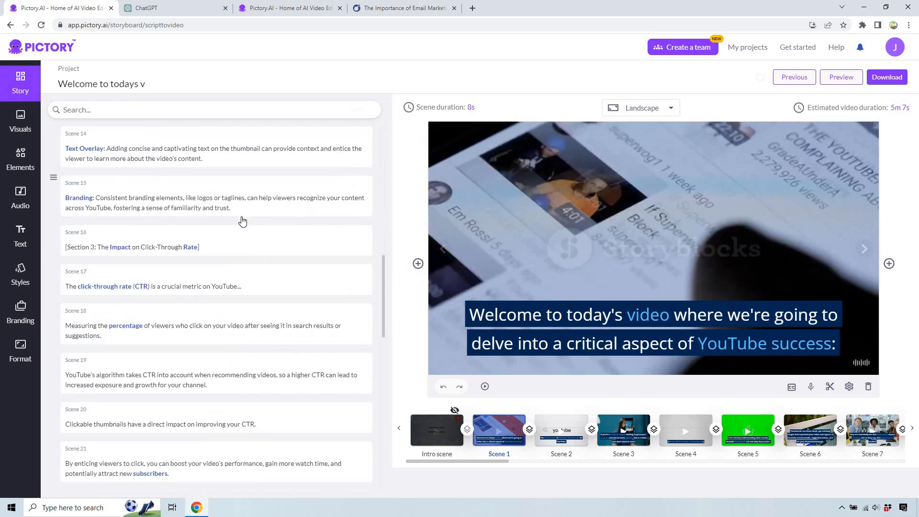
{"action": "scroll", "coordinate": [243, 221], "scroll_direction": "up", "scroll_amount": 7}
{"action": "scroll", "coordinate": [242, 211], "scroll_direction": "up", "scroll_amount": 10}
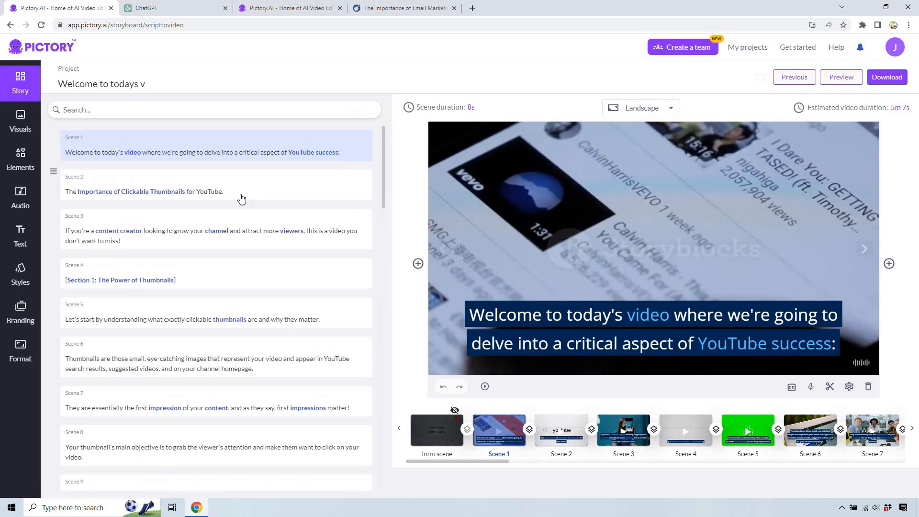
{"action": "left_click", "coordinate": [229, 193]}
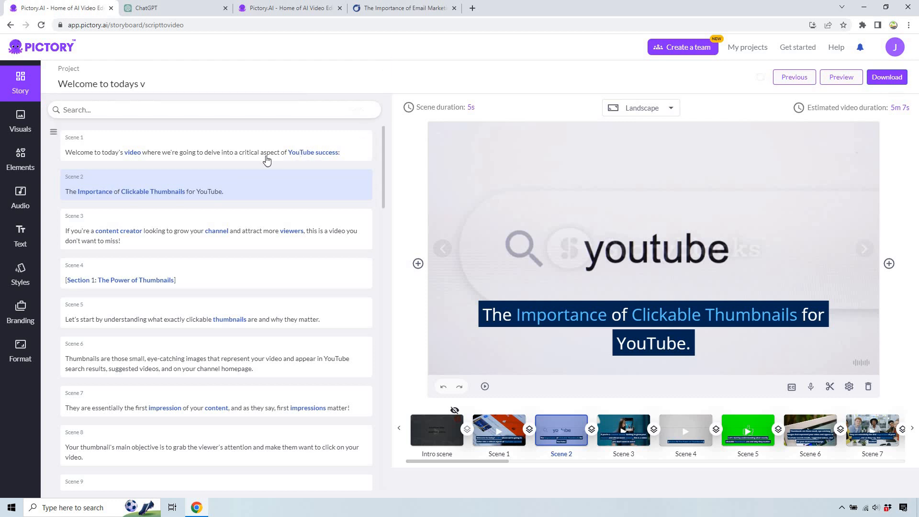
{"action": "left_click", "coordinate": [213, 151]}
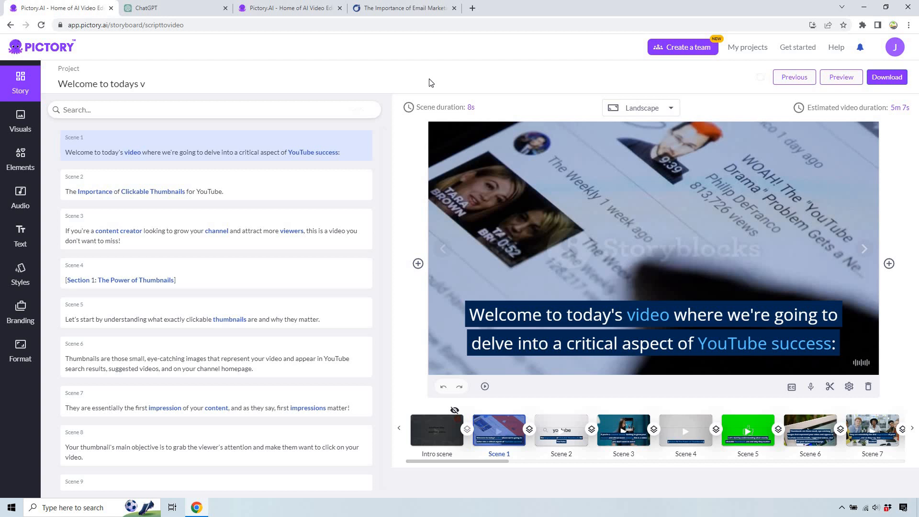
Step: Open the visuals library and check the footage assigned to scenes 2, 3 and 4
{"action": "left_click", "coordinate": [20, 122]}
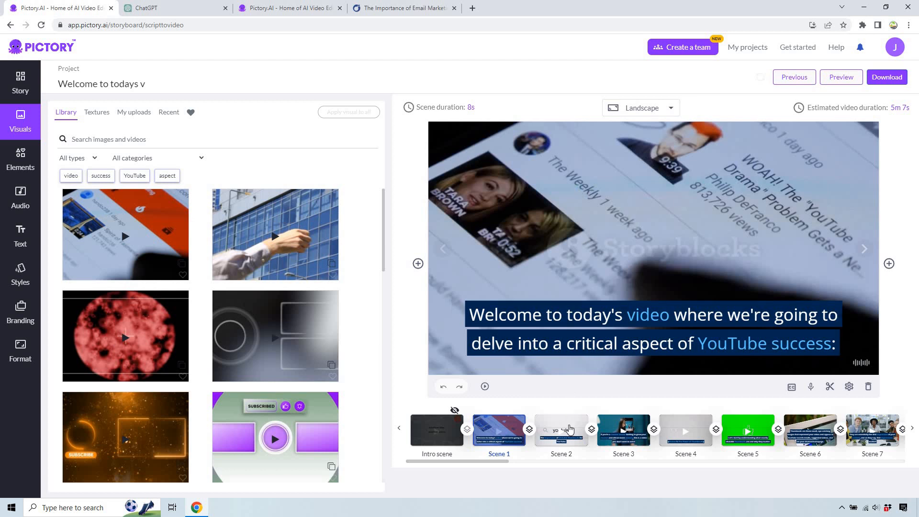
{"action": "left_click", "coordinate": [569, 429]}
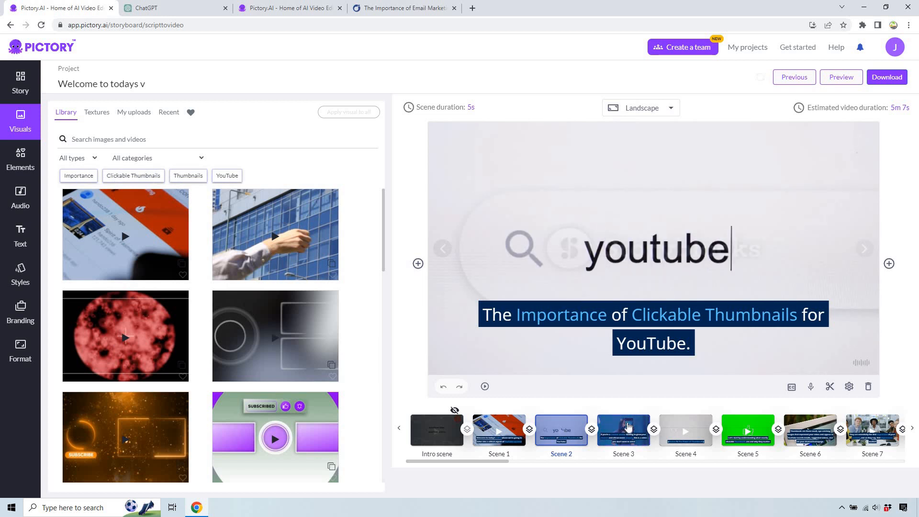
{"action": "left_click", "coordinate": [628, 426]}
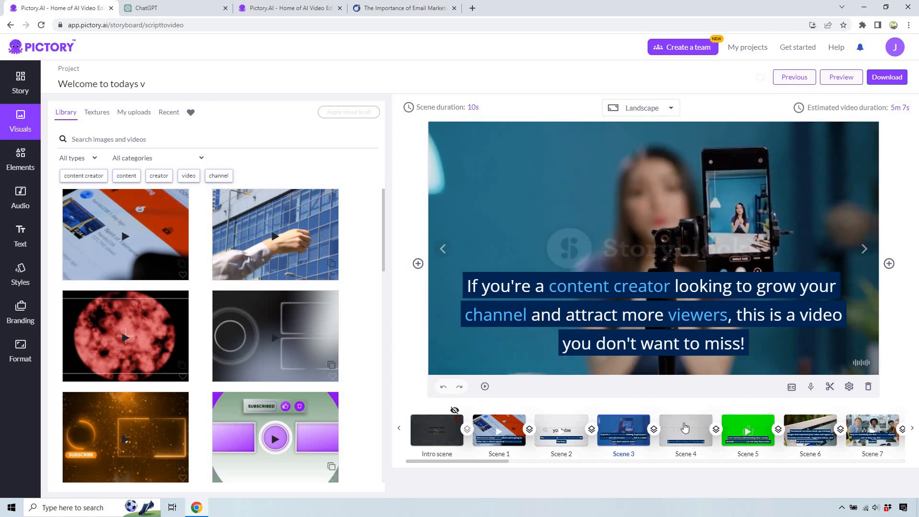
{"action": "left_click", "coordinate": [693, 427]}
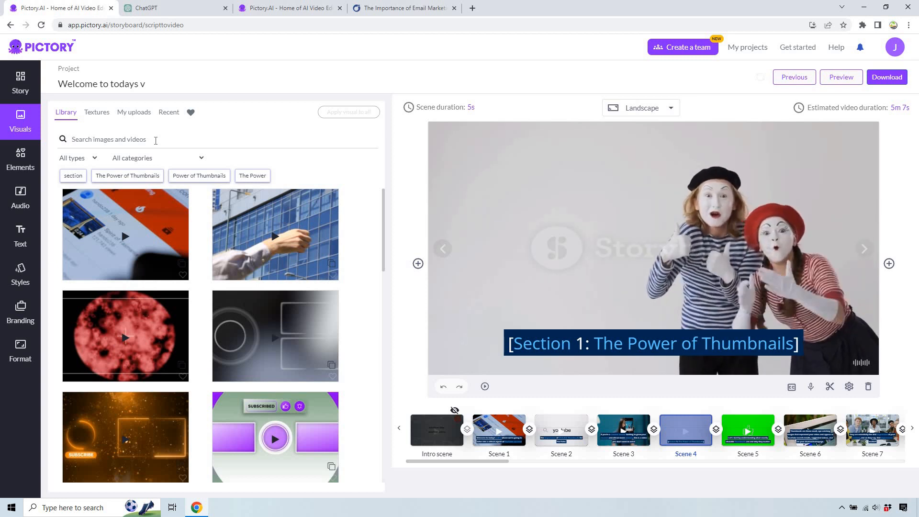
Step: Search the library for "youtube thumbnail" and give scene 4 the clip of a man scrolling videos on his phone
{"action": "type", "text": "you"}
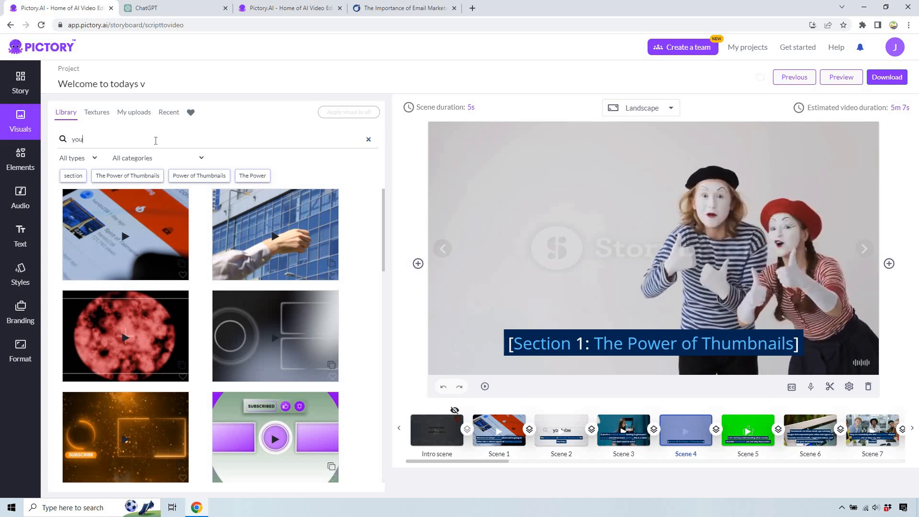
{"action": "type", "text": "tube thumbnail"}
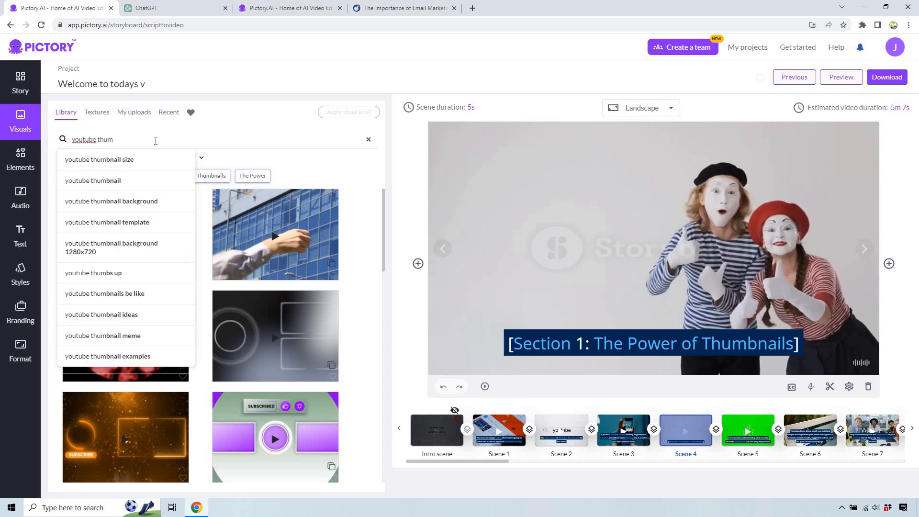
{"action": "key", "text": "Return"}
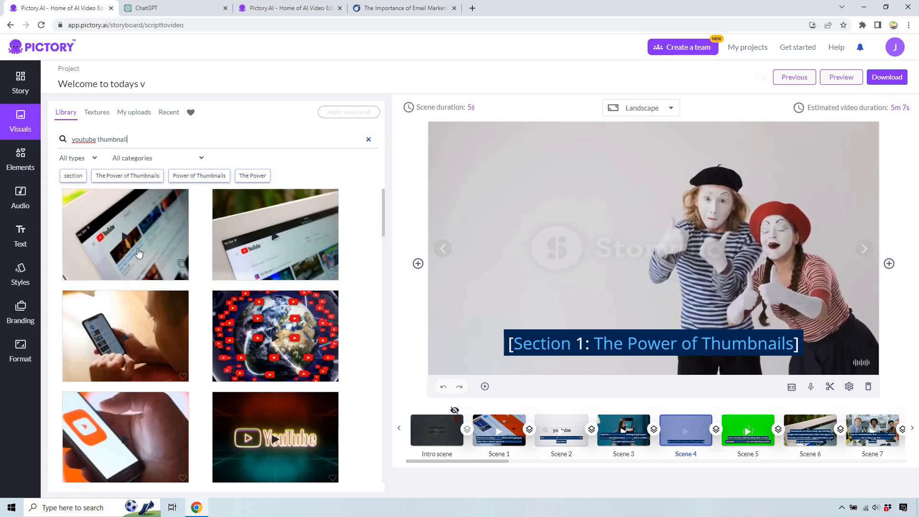
{"action": "left_click", "coordinate": [132, 334]}
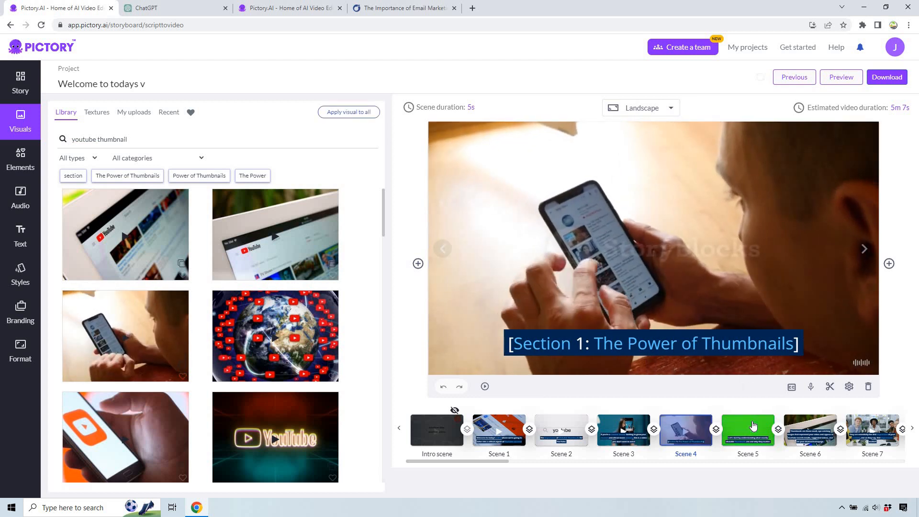
Step: Replace scene 5's green-screen visual with the clip of a hand on a white mouse, found by searching "click mouse"
{"action": "left_click", "coordinate": [753, 425]}
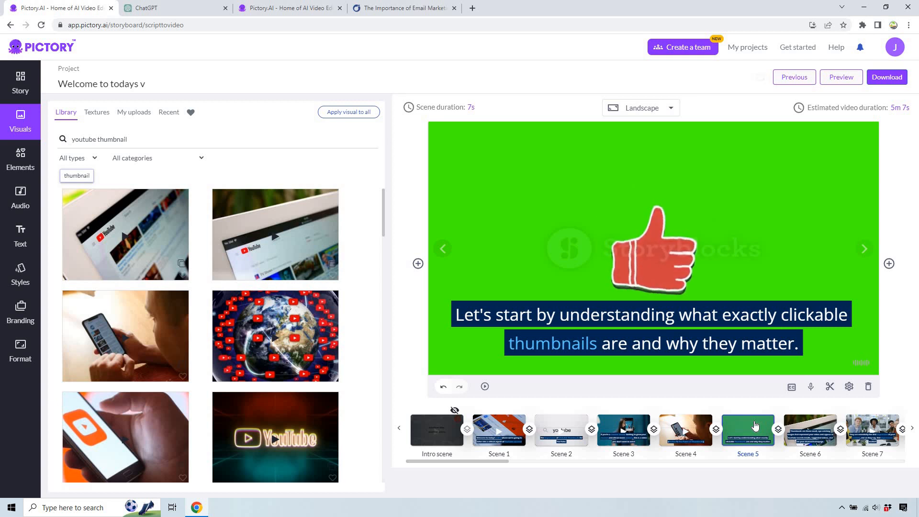
{"action": "triple_click", "coordinate": [131, 144]}
{"action": "type", "text": "click"}
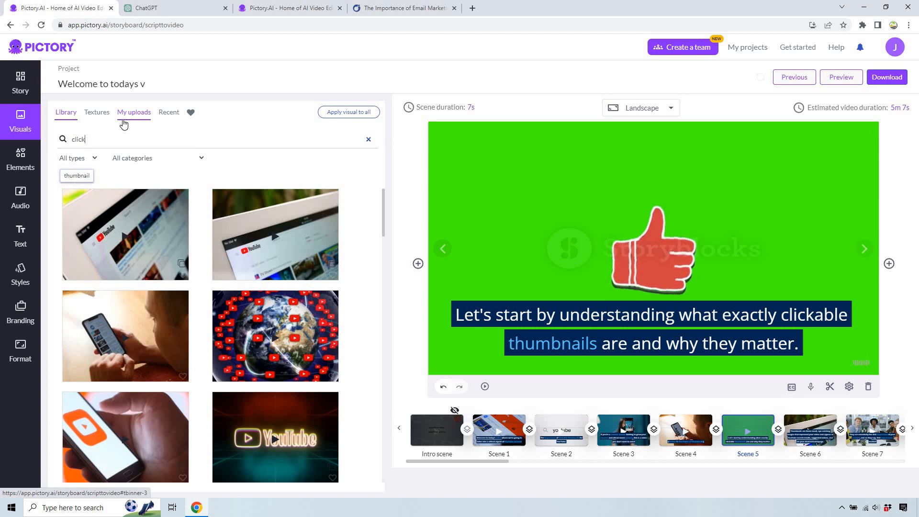
{"action": "type", "text": " mouse"}
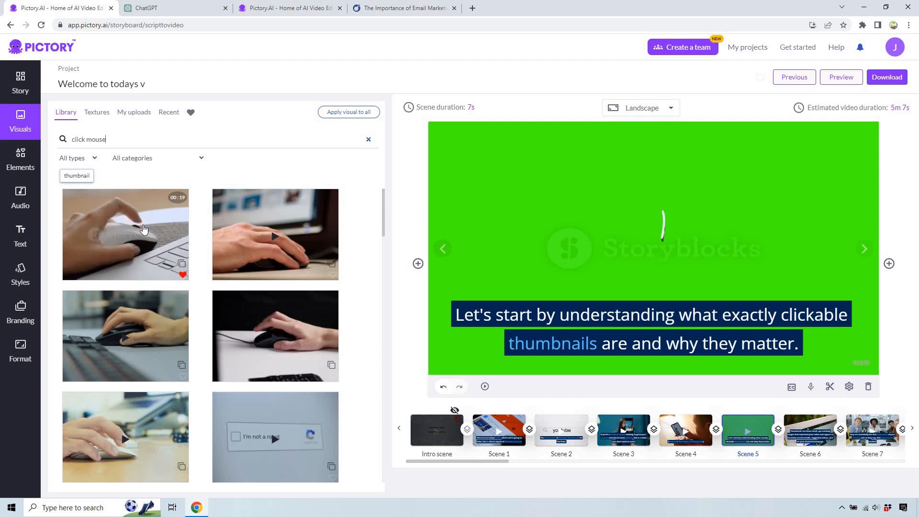
{"action": "left_click", "coordinate": [143, 230]}
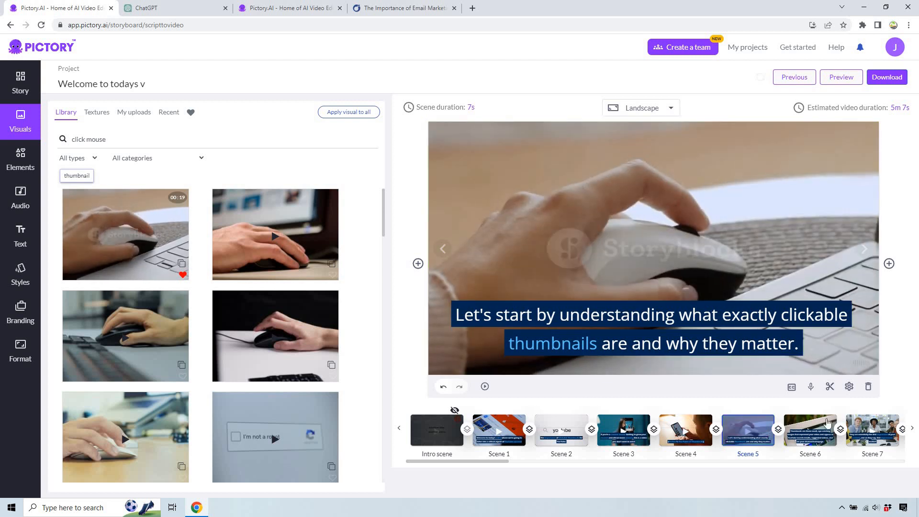
Step: Check how well the visuals of scenes 6, 7 and 8 match their captions
{"action": "left_click", "coordinate": [827, 422]}
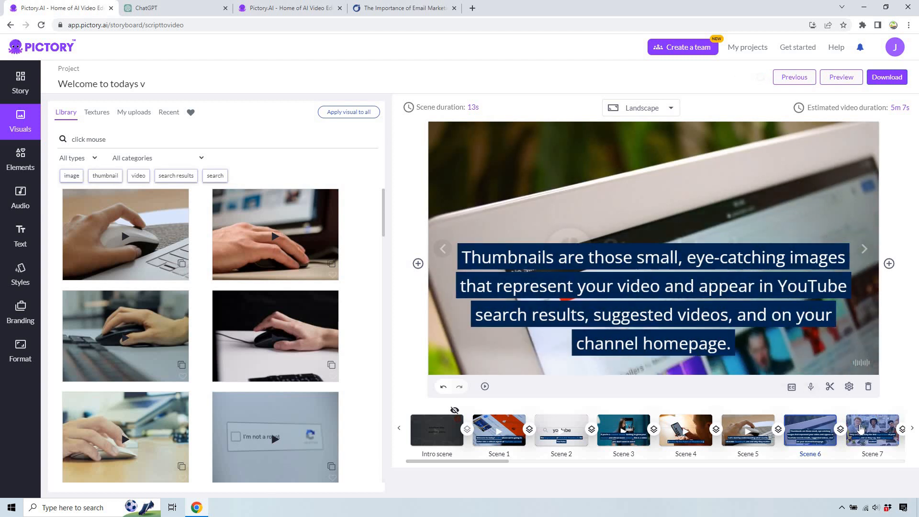
{"action": "left_click", "coordinate": [860, 427]}
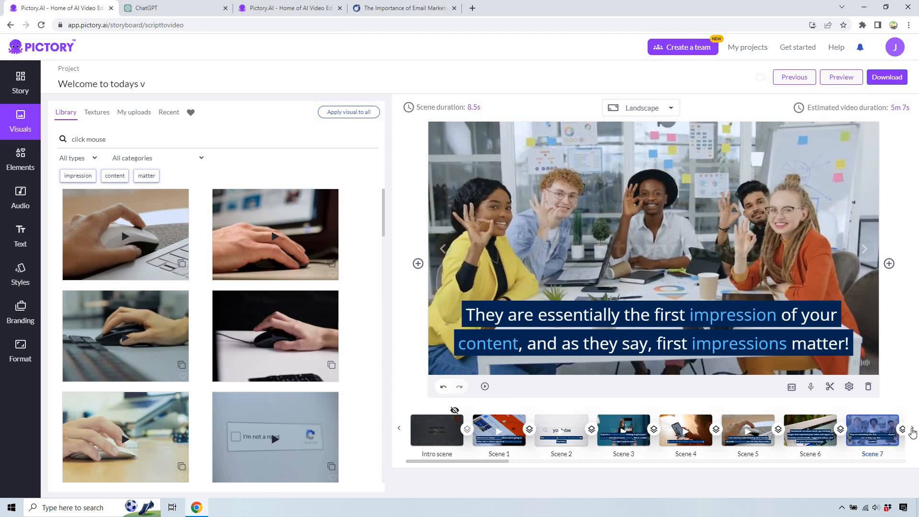
{"action": "left_click", "coordinate": [912, 429]}
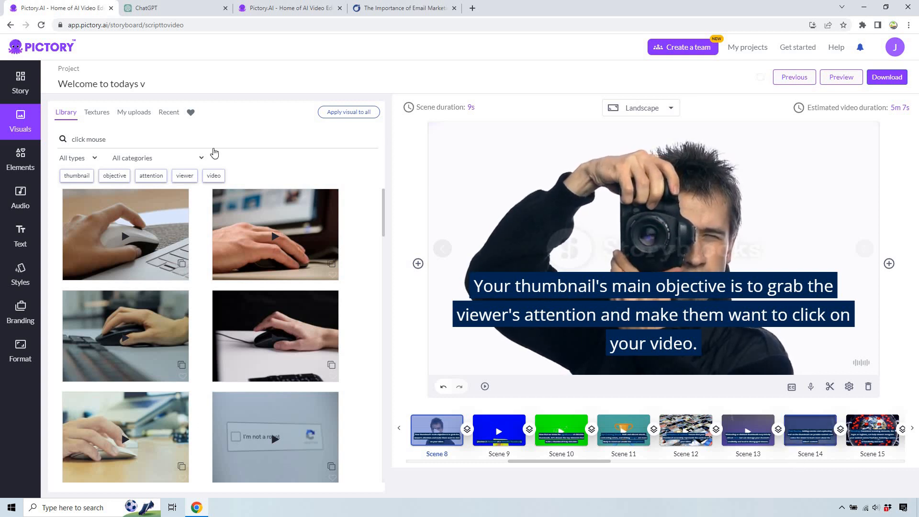
Step: Search the library for "attention" and give scene 8 the clip of a woman at a laptop with a man behind her
{"action": "left_click", "coordinate": [129, 136]}
{"action": "key", "text": "ctrl+a"}
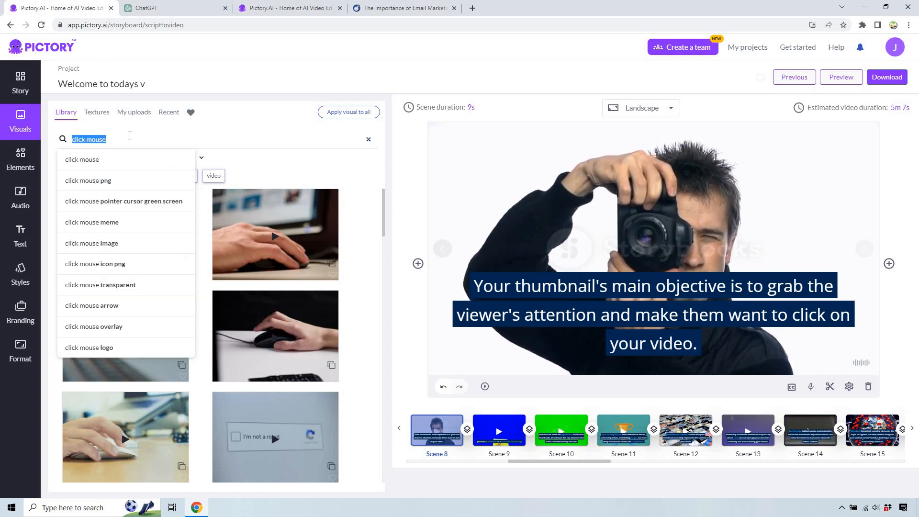
{"action": "type", "text": "attention"}
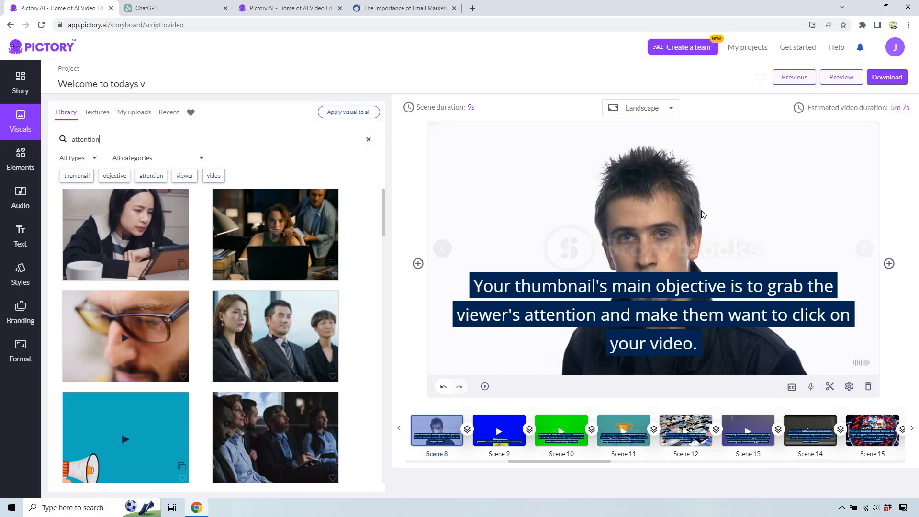
{"action": "mouse_move", "coordinate": [250, 239]}
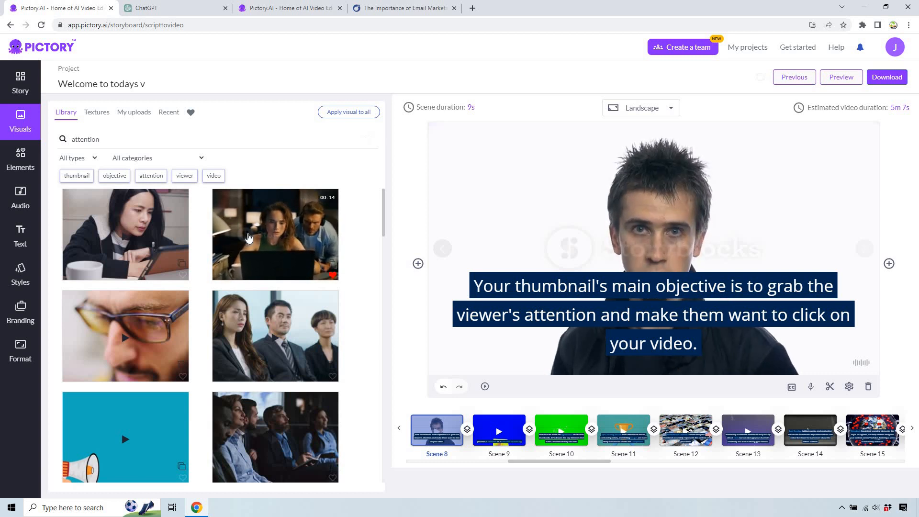
{"action": "left_click", "coordinate": [246, 232]}
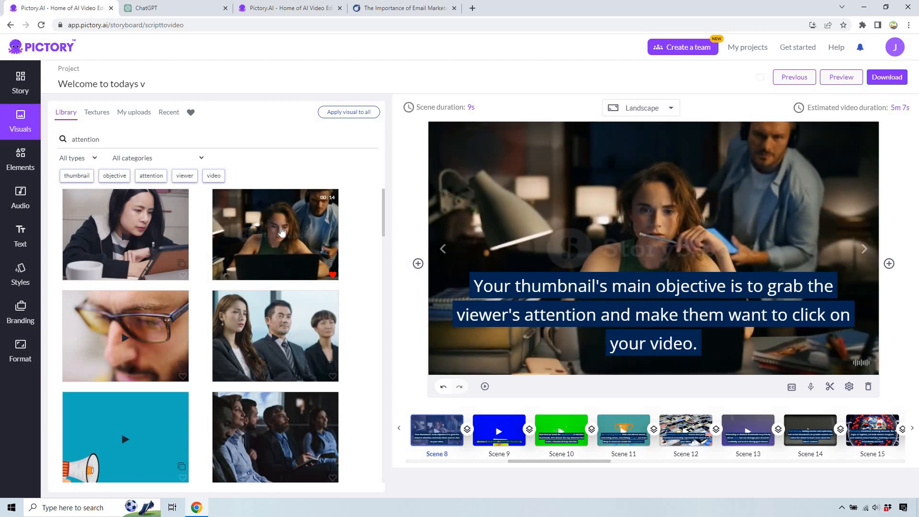
Step: Replace scene 9's sticky-note visual with the clip of hands scrolling video thumbnails on a white phone, searching for YouTube thumbnails
{"action": "left_click", "coordinate": [519, 423]}
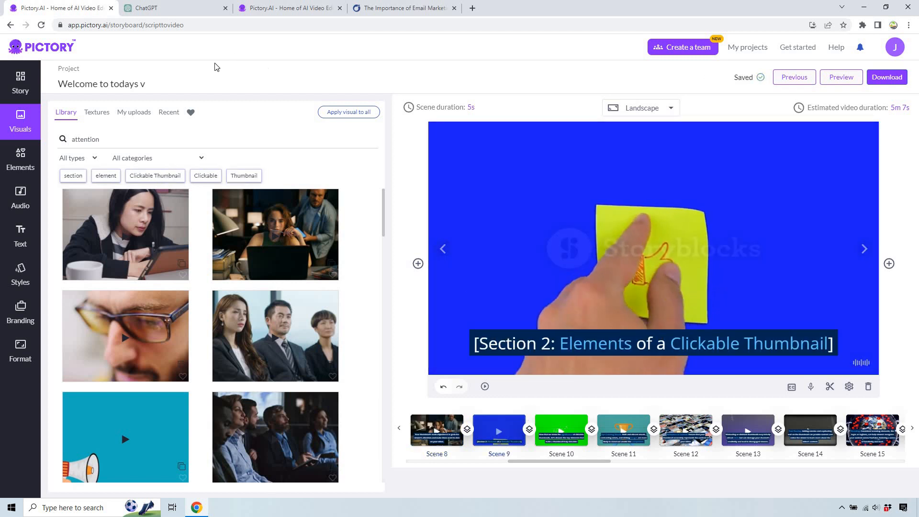
{"action": "left_click", "coordinate": [156, 139]}
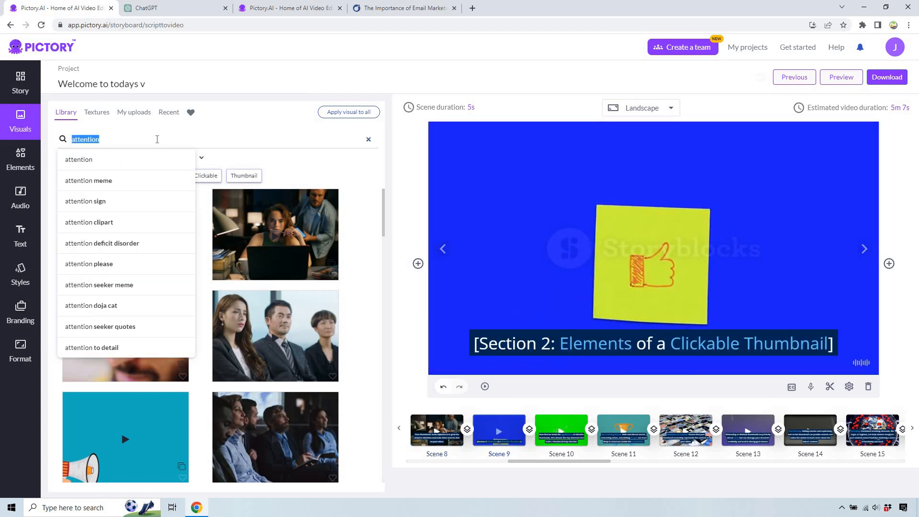
{"action": "type", "text": "youtube thumnail"}
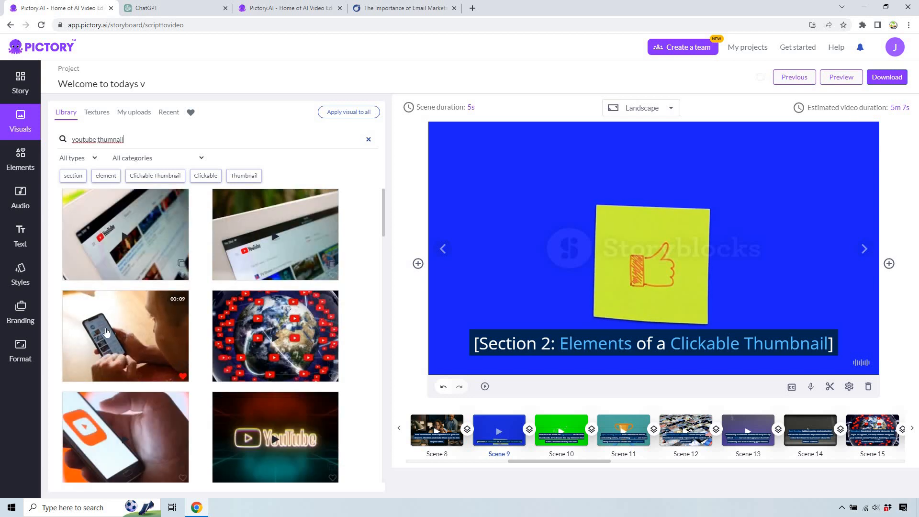
{"action": "scroll", "coordinate": [127, 316], "scroll_direction": "down", "scroll_amount": 3}
{"action": "scroll", "coordinate": [126, 316], "scroll_direction": "down", "scroll_amount": 1}
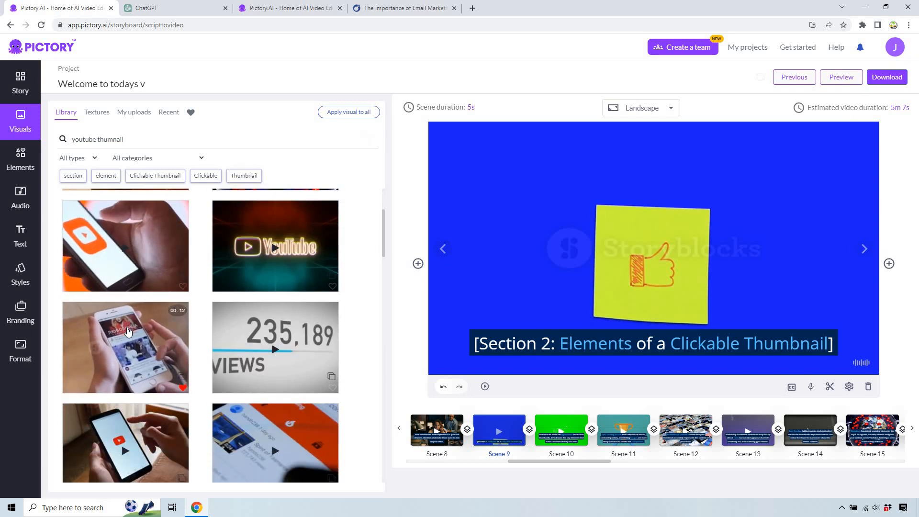
{"action": "left_click", "coordinate": [128, 330]}
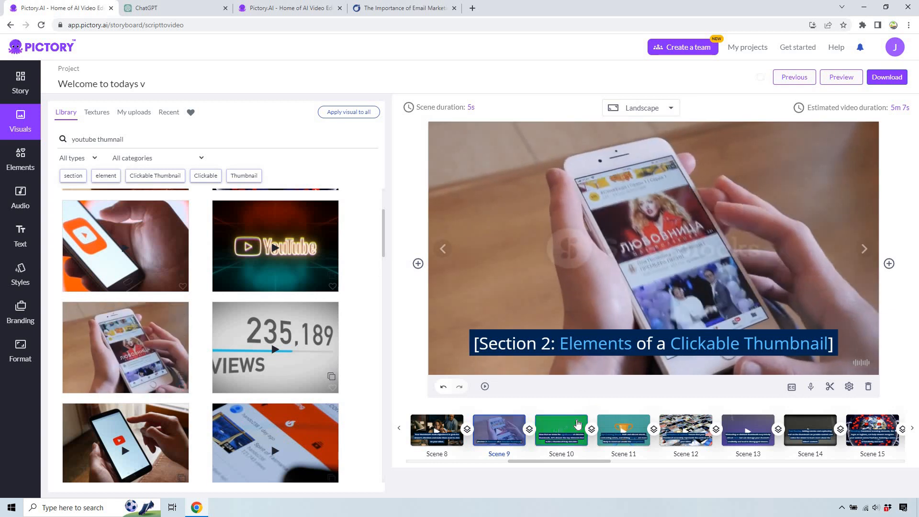
Step: Replace scene 10's green-screen visual with the same white-phone clip used in scene 9
{"action": "left_click", "coordinate": [578, 423]}
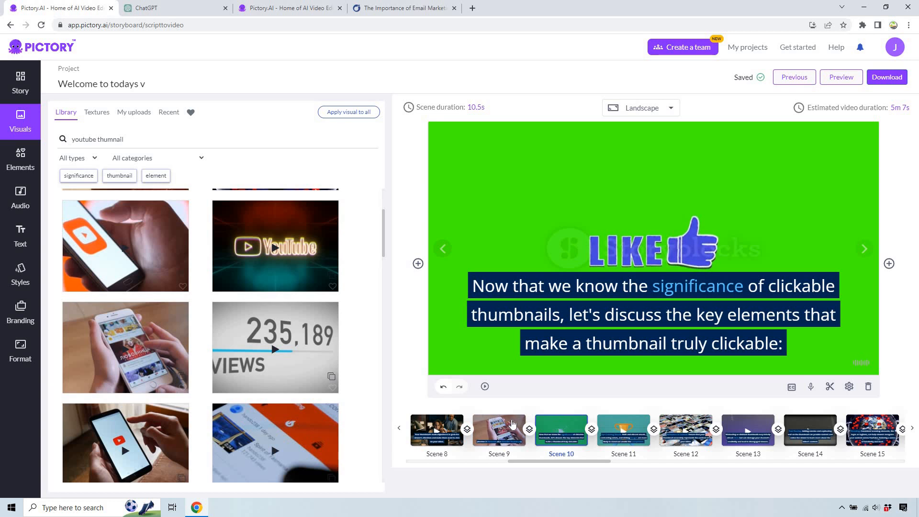
{"action": "left_click", "coordinate": [511, 423]}
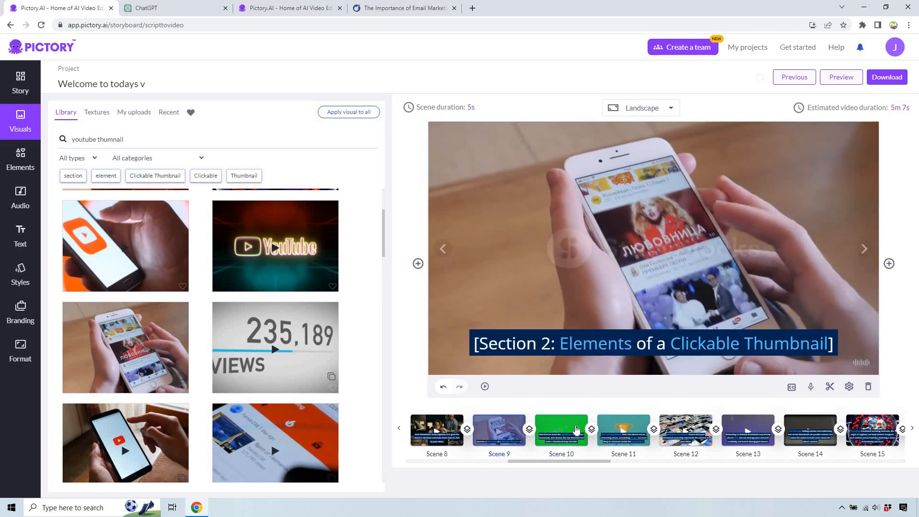
{"action": "left_click", "coordinate": [576, 429]}
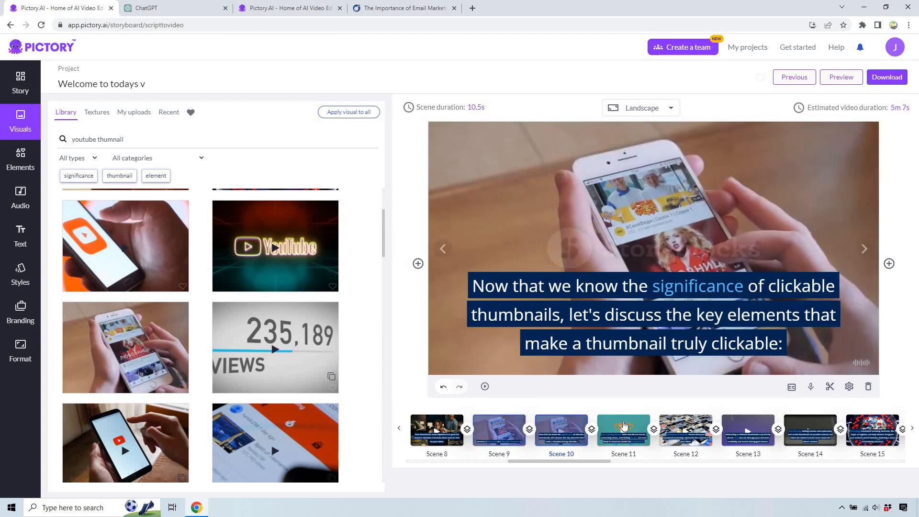
Step: Search the library for "eye catching visual" for scene 11 and browse the footage offered
{"action": "left_click", "coordinate": [623, 427]}
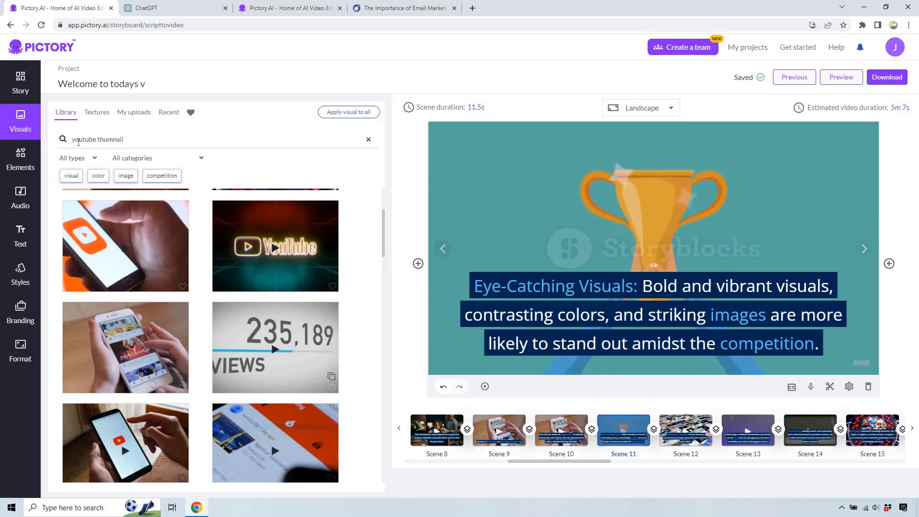
{"action": "double_click", "coordinate": [81, 140]}
{"action": "type", "text": "eye"}
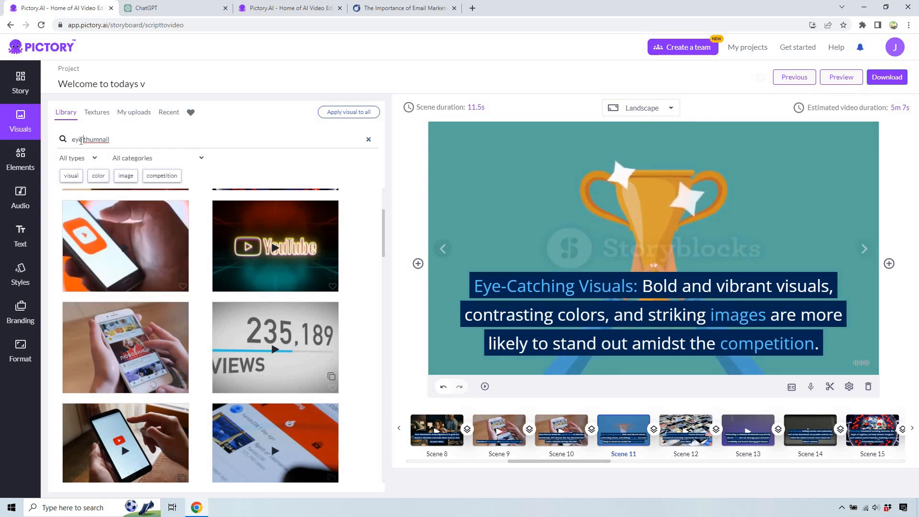
{"action": "type", "text": " catching visua"}
{"action": "type", "text": "l"}
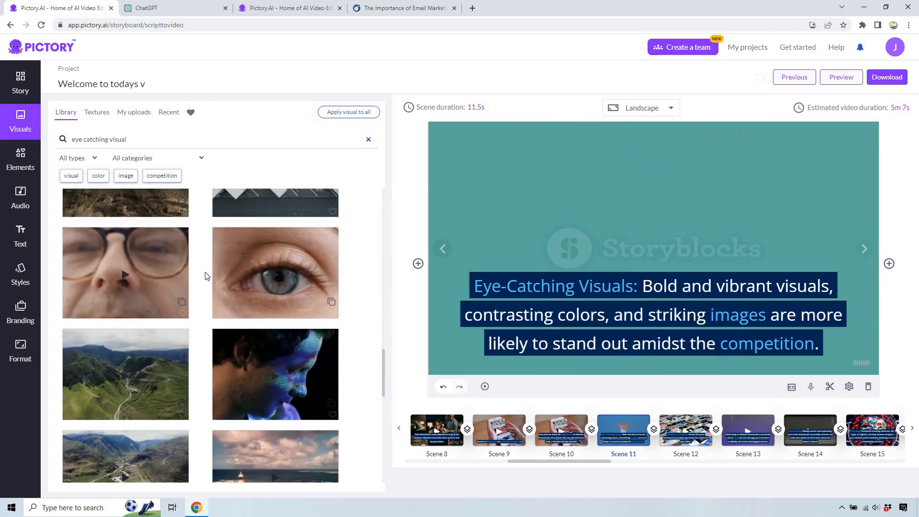
{"action": "scroll", "coordinate": [206, 275], "scroll_direction": "up", "scroll_amount": 10}
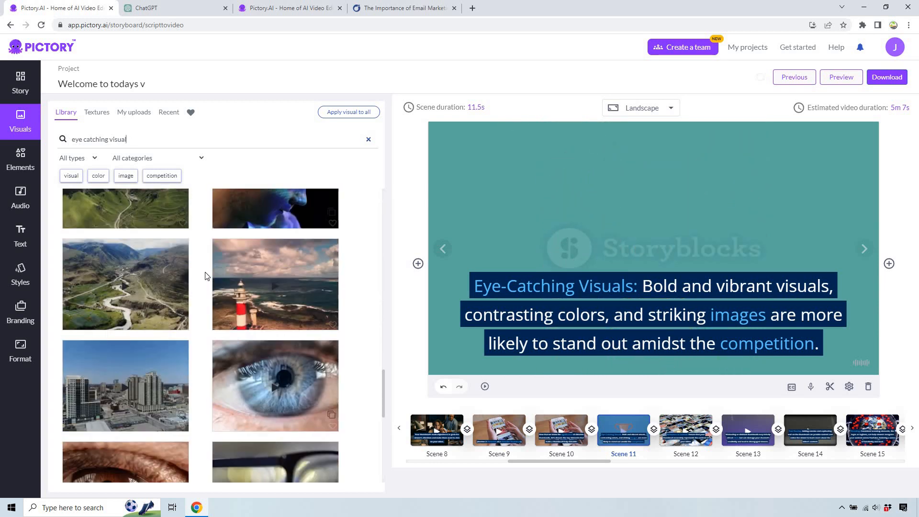
{"action": "scroll", "coordinate": [206, 276], "scroll_direction": "up", "scroll_amount": 10}
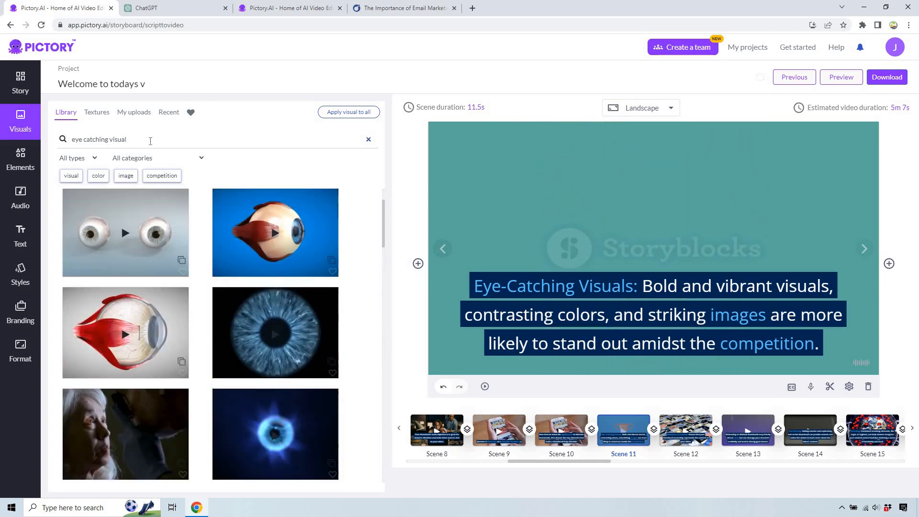
Step: Search for "eye catching computer" and replace scene 11's trophy visual with the clip of a man in glasses and a tie
{"action": "double_click", "coordinate": [150, 139]}
{"action": "type", "text": "computer"}
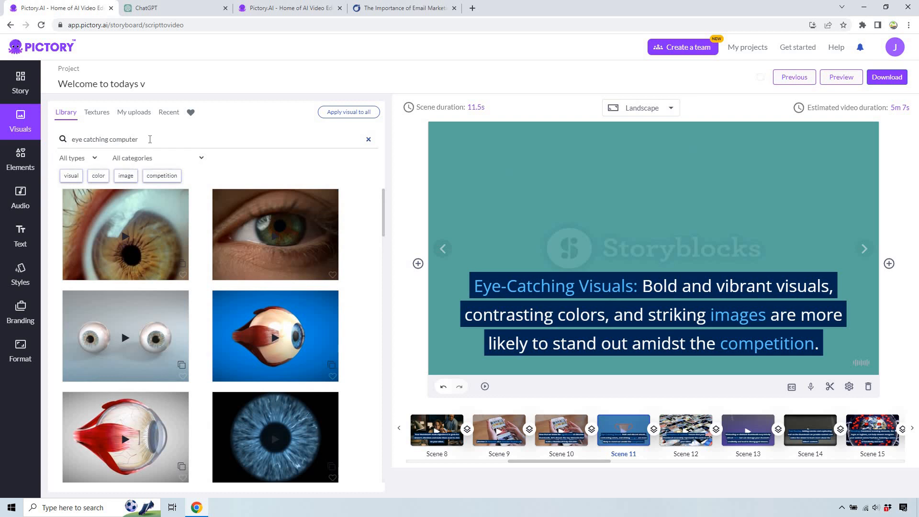
{"action": "key", "text": "Return"}
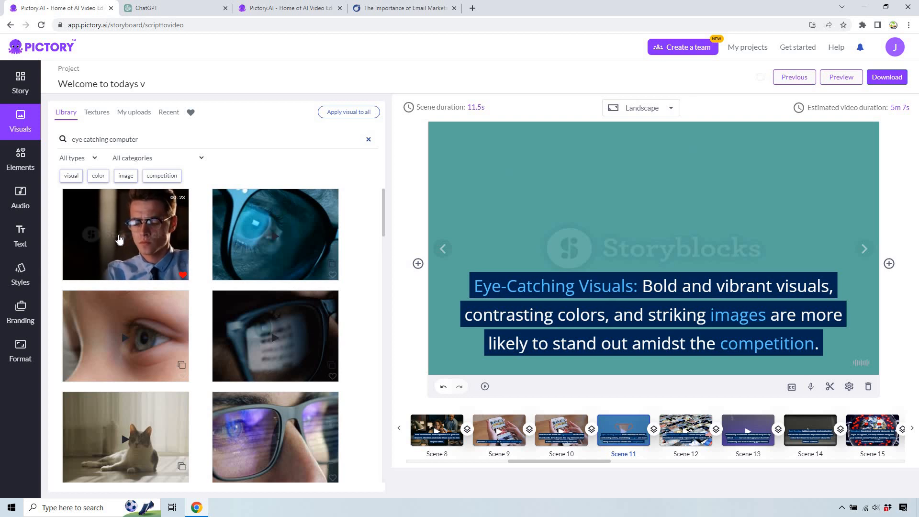
{"action": "left_click", "coordinate": [119, 239]}
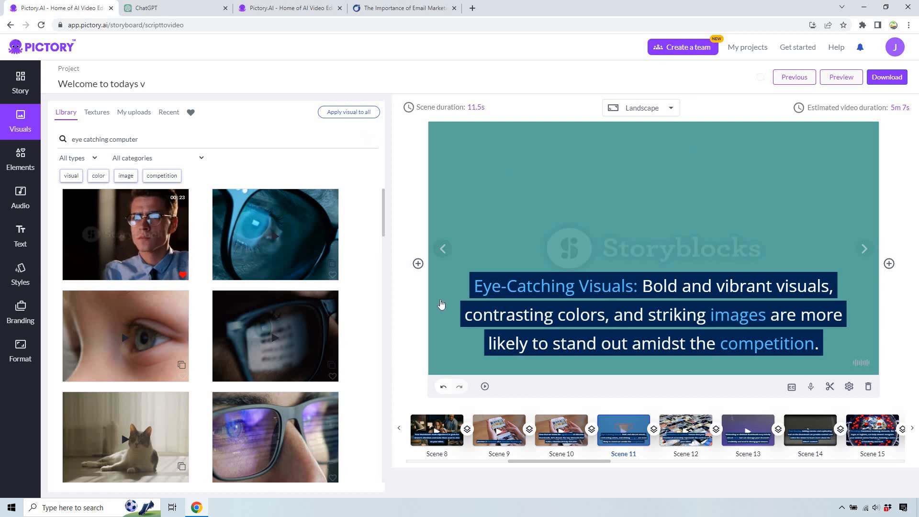
Step: Replace scene 12's wall-of-images visual with the clip of hands scrolling thumbnails on a black phone, searching for "youtube video"
{"action": "left_click", "coordinate": [702, 423]}
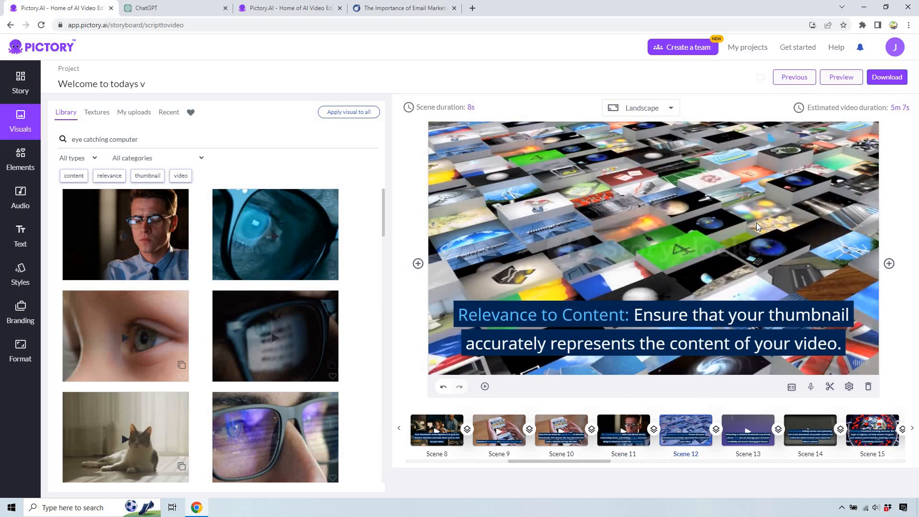
{"action": "triple_click", "coordinate": [148, 139]}
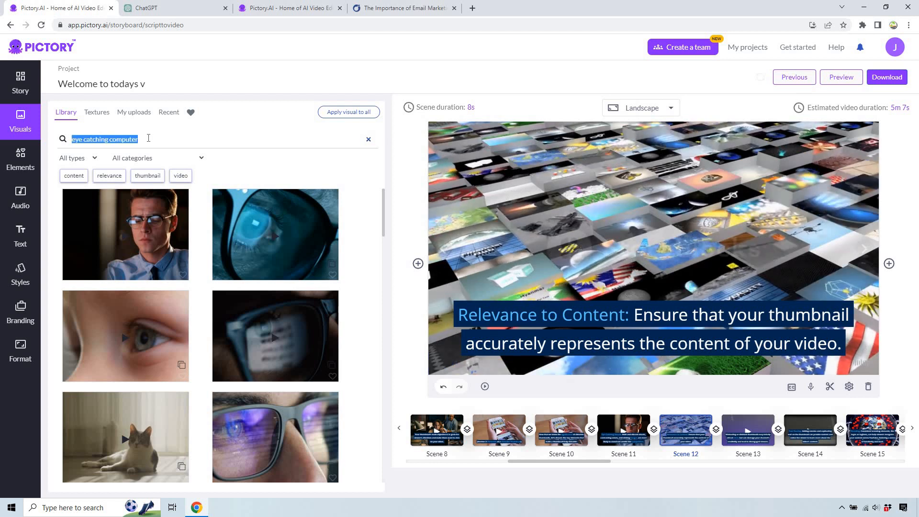
{"action": "type", "text": "youtub"}
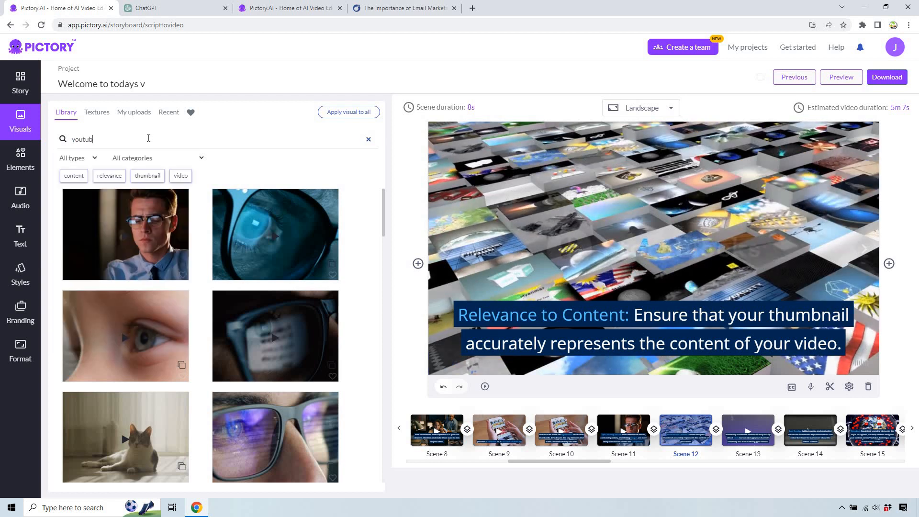
{"action": "type", "text": "e video"}
{"action": "key", "text": "Return"}
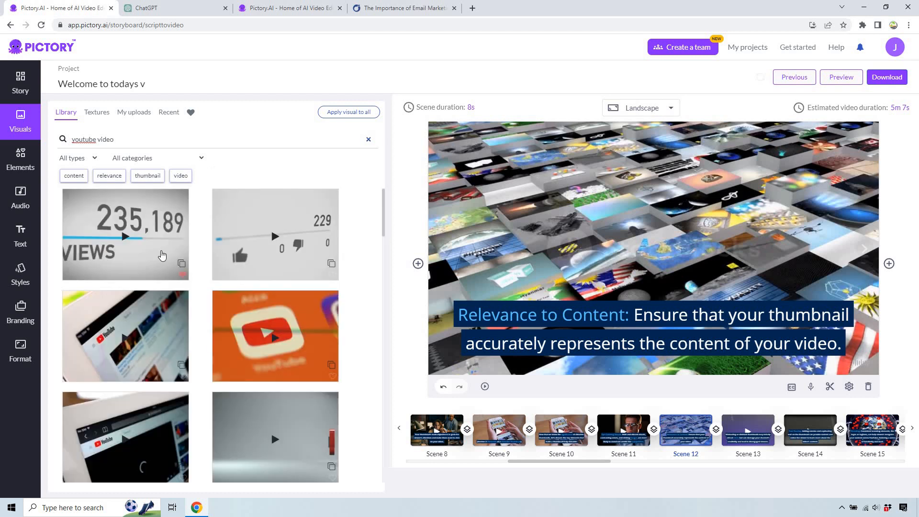
{"action": "scroll", "coordinate": [162, 255], "scroll_direction": "down", "scroll_amount": 3}
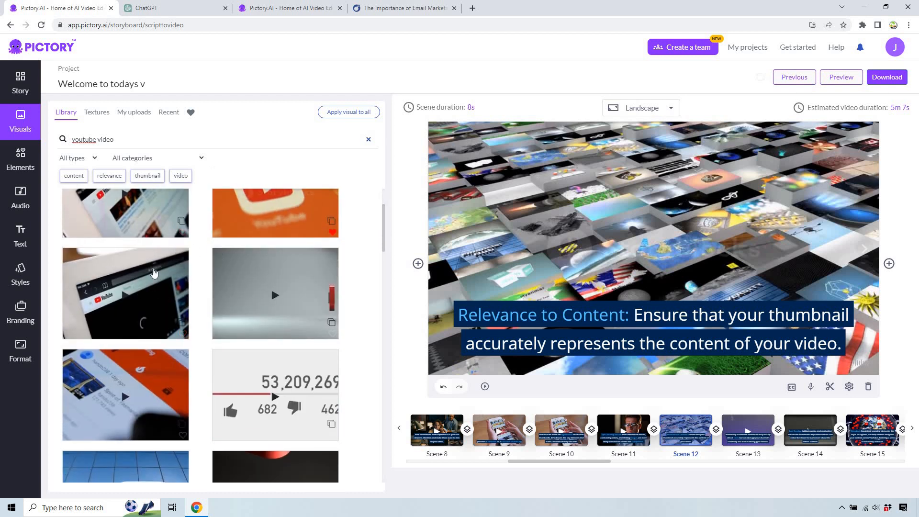
{"action": "scroll", "coordinate": [152, 268], "scroll_direction": "down", "scroll_amount": 3}
{"action": "scroll", "coordinate": [152, 260], "scroll_direction": "down", "scroll_amount": 3}
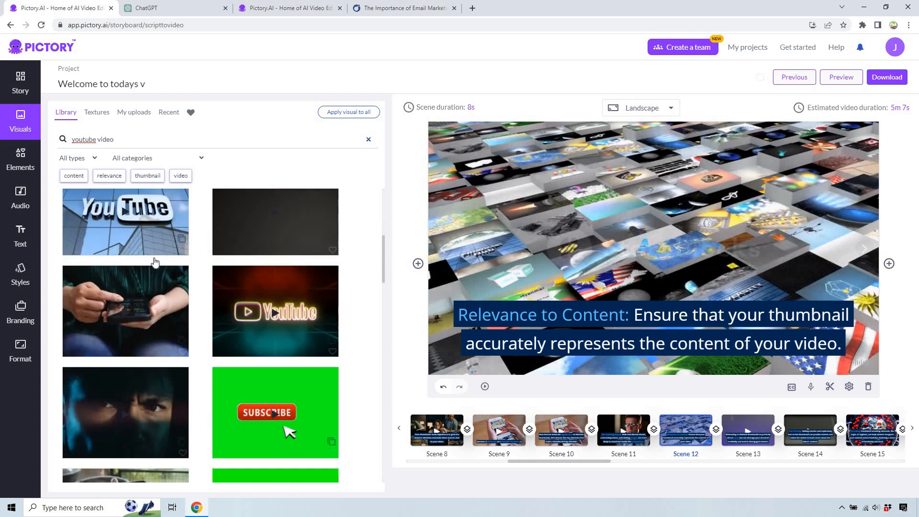
{"action": "scroll", "coordinate": [154, 262], "scroll_direction": "down", "scroll_amount": 5}
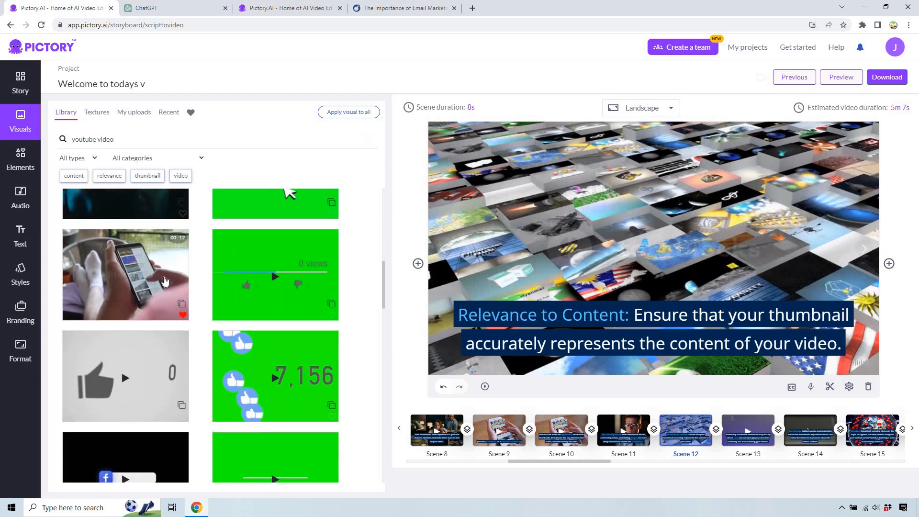
{"action": "left_click", "coordinate": [164, 280]}
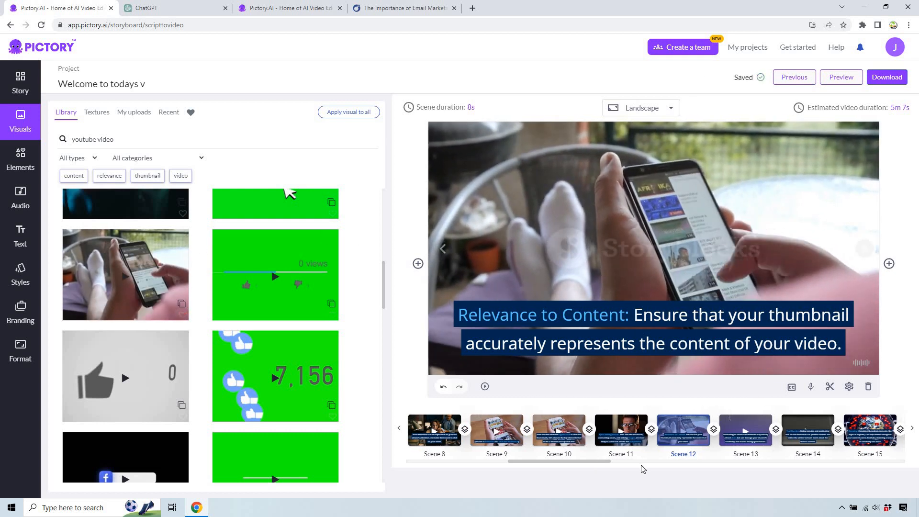
Step: Review the visuals assigned to the remaining scenes, including scenes 19 and 22 and those around scene 25
{"action": "scroll", "coordinate": [642, 469], "scroll_direction": "right", "scroll_amount": 10}
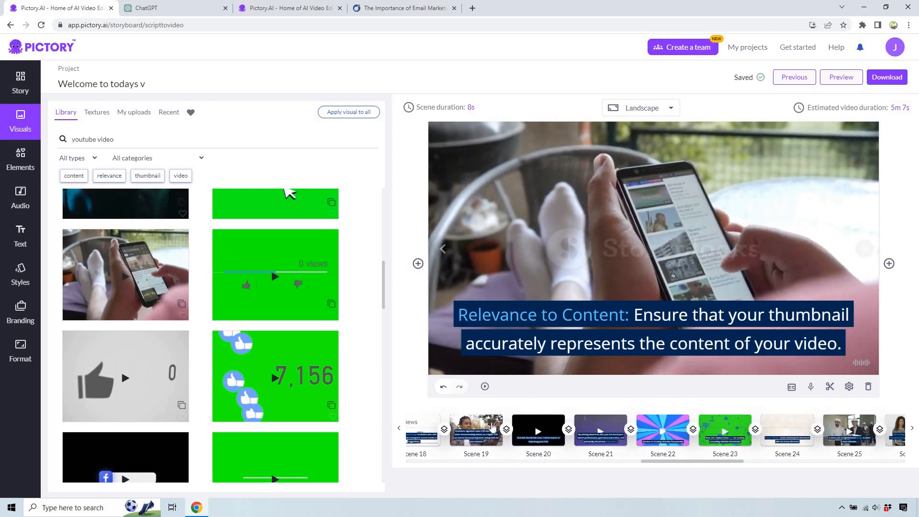
{"action": "left_click", "coordinate": [493, 426]}
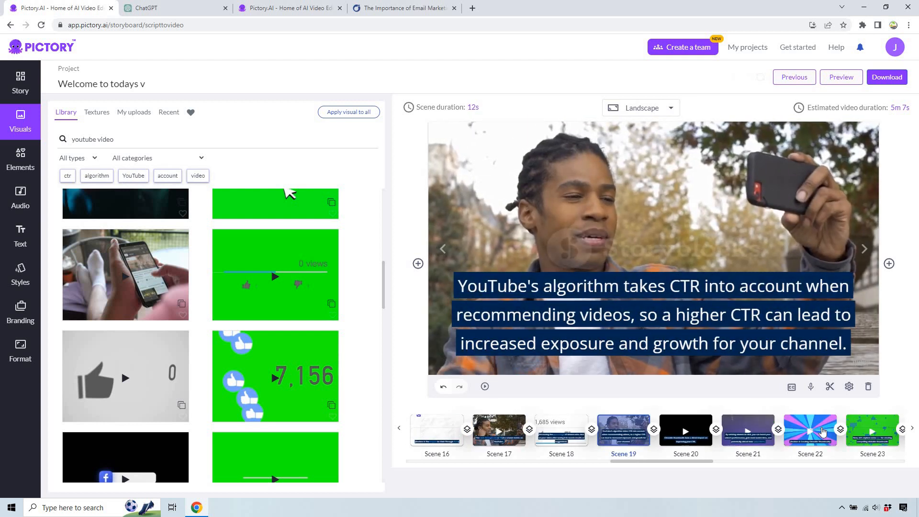
{"action": "left_click", "coordinate": [822, 432]}
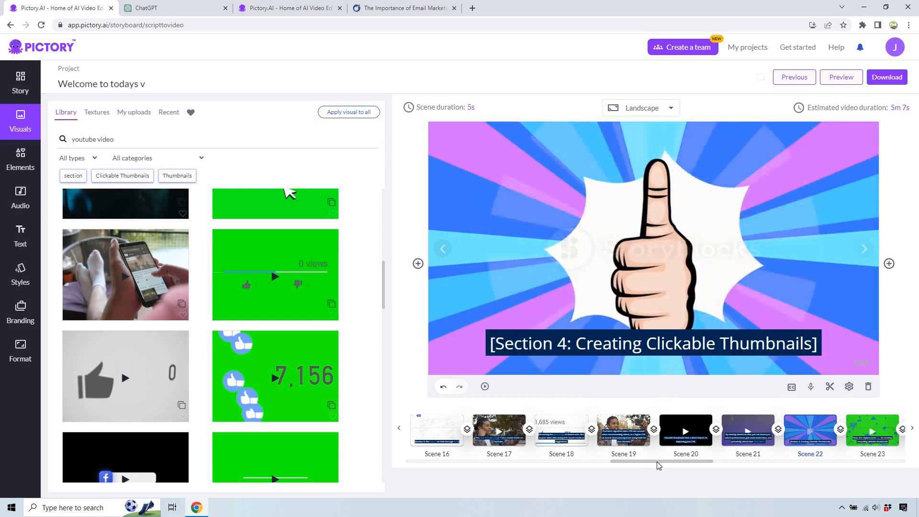
{"action": "left_click_drag", "start_coordinate": [660, 465], "coordinate": [728, 467]}
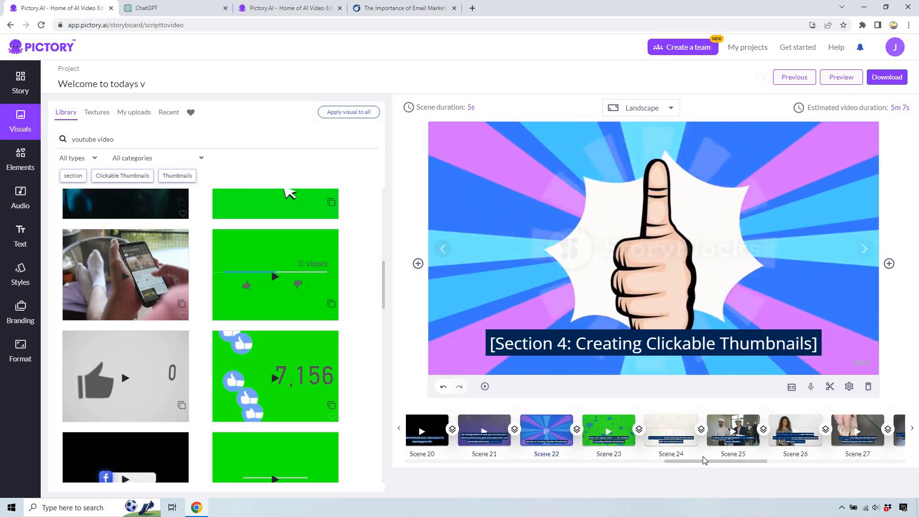
{"action": "left_click", "coordinate": [668, 424]}
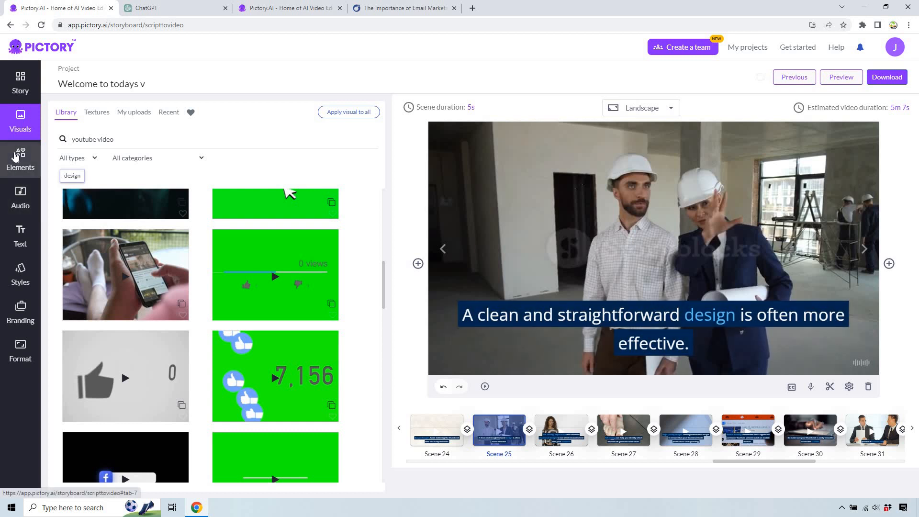
Step: Try the waving seal "HI" sticker on scene 25, shift it slightly, and delete it again
{"action": "left_click", "coordinate": [17, 155]}
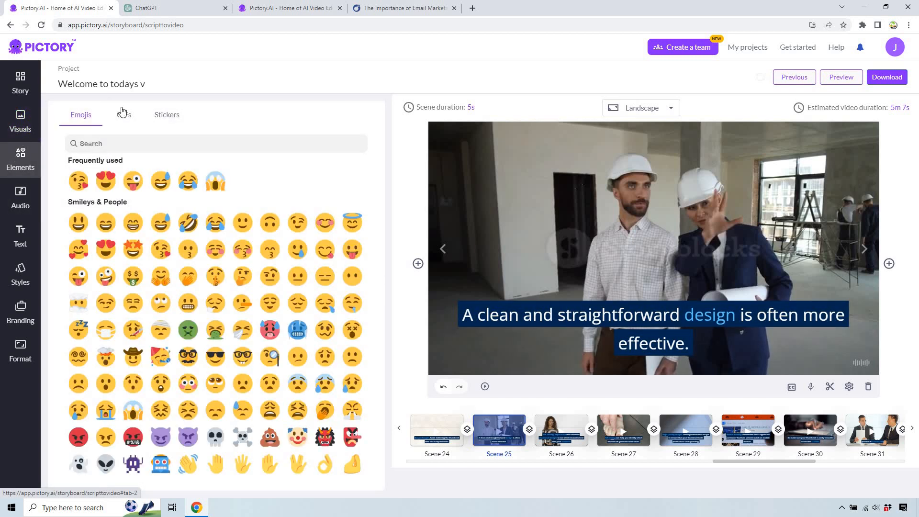
{"action": "left_click", "coordinate": [123, 113]}
{"action": "left_click", "coordinate": [171, 121]}
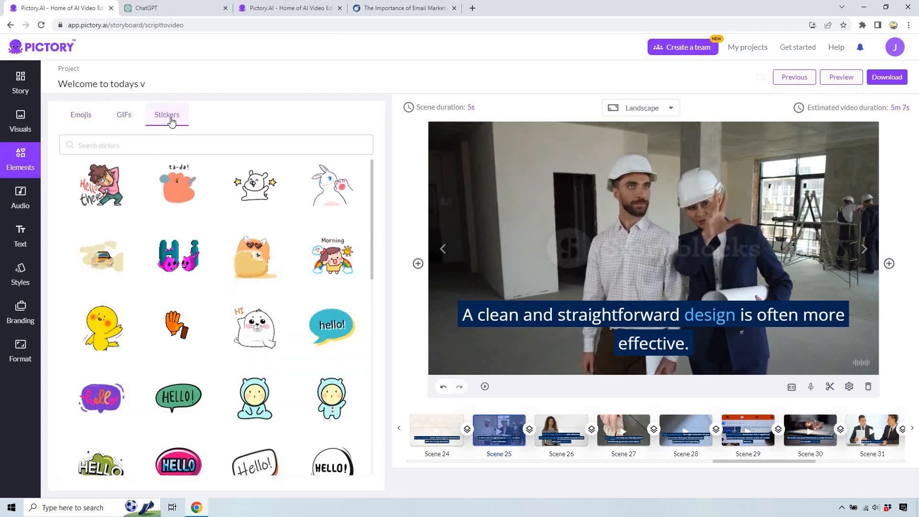
{"action": "left_click", "coordinate": [255, 342]}
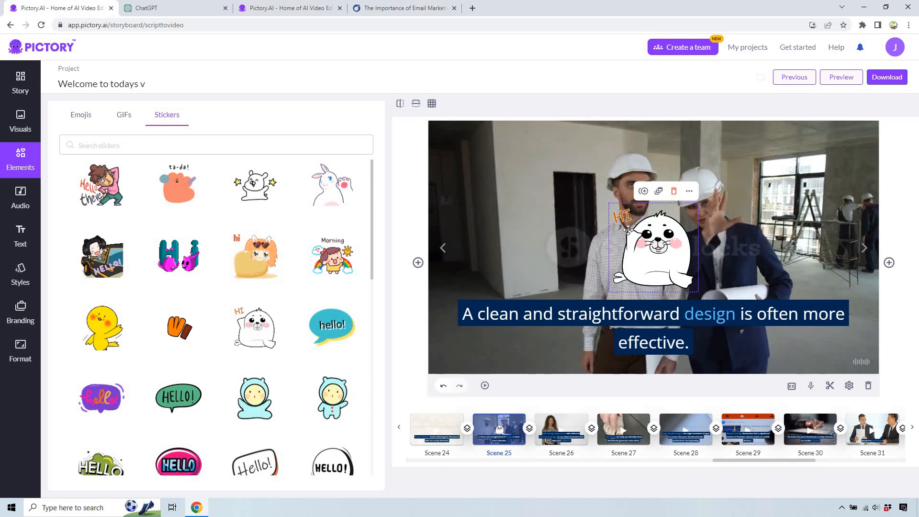
{"action": "left_click_drag", "start_coordinate": [628, 230], "coordinate": [613, 213]}
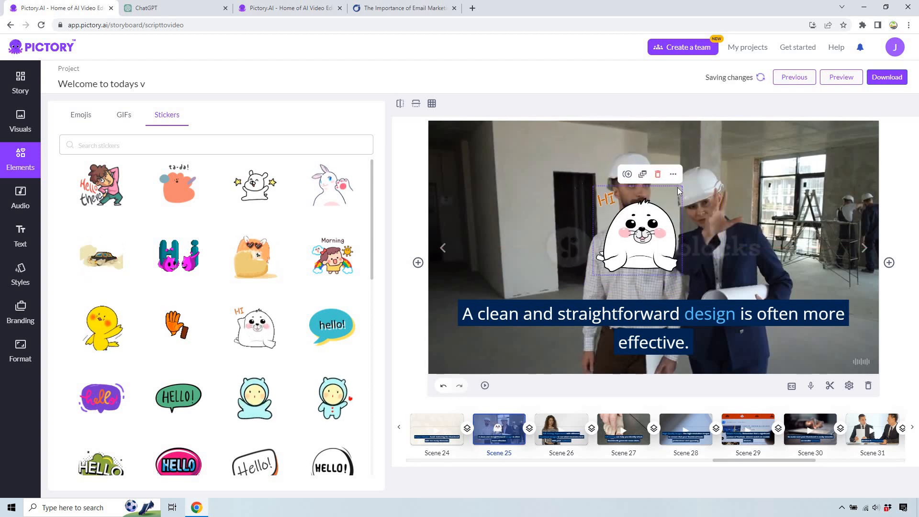
{"action": "left_click", "coordinate": [658, 174]}
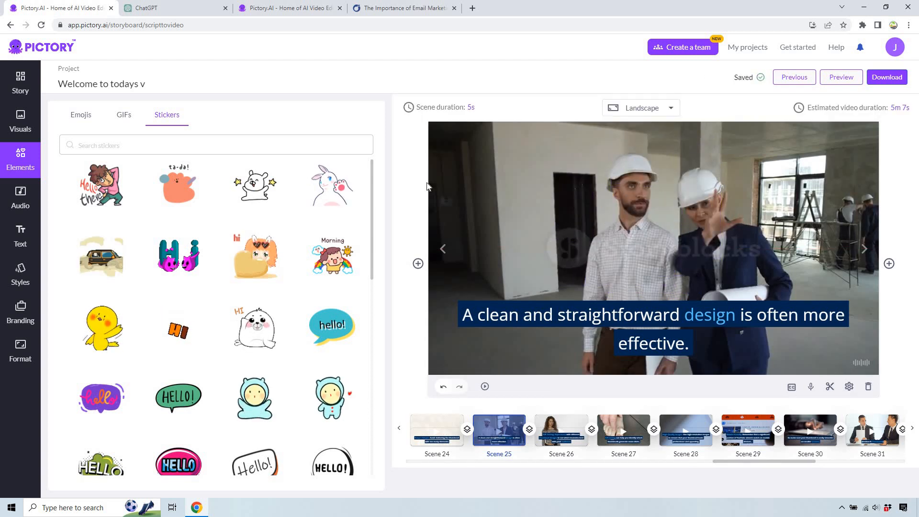
Step: Remove the applied background music track "Prepare For Battle" from the video
{"action": "left_click", "coordinate": [20, 199]}
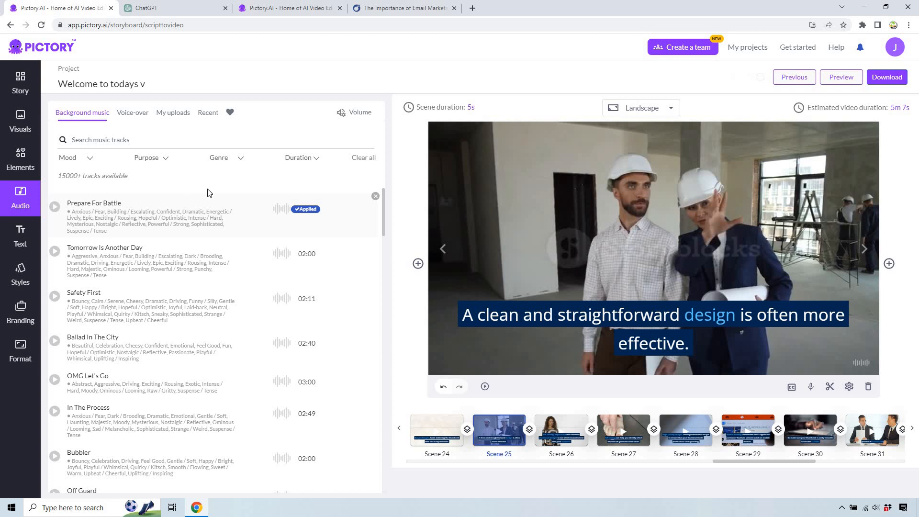
{"action": "mouse_move", "coordinate": [305, 213]}
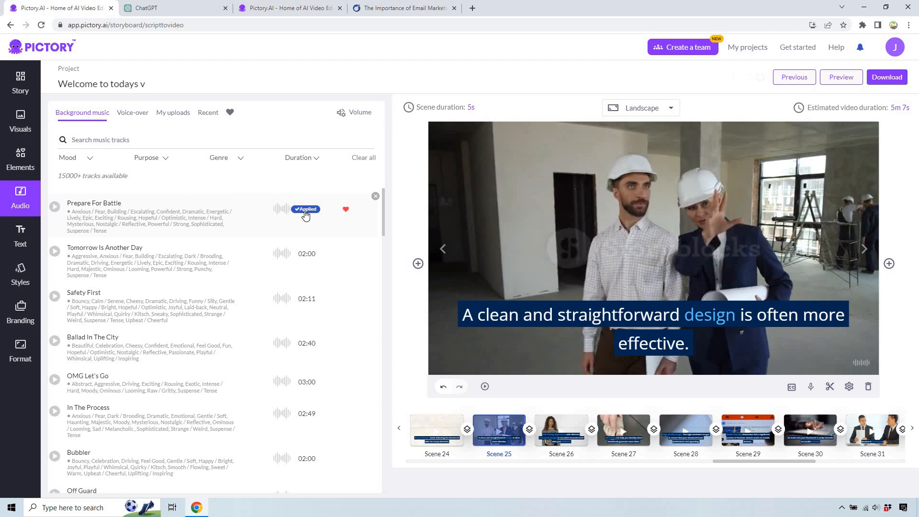
{"action": "left_click", "coordinate": [375, 197]}
{"action": "mouse_move", "coordinate": [360, 201]}
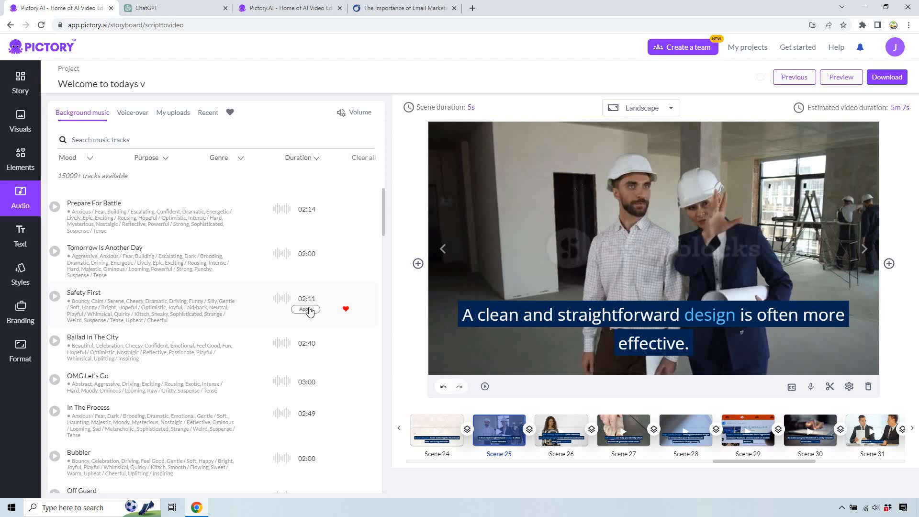
Step: Examine the AI voice-over voices offered for each English accent and the list of uploaded voice-over recordings
{"action": "left_click", "coordinate": [137, 116]}
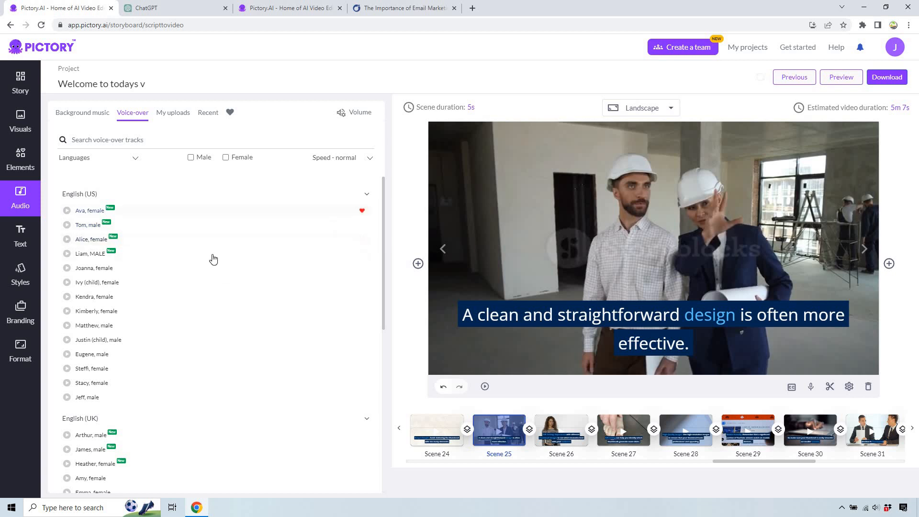
{"action": "scroll", "coordinate": [229, 285], "scroll_direction": "down", "scroll_amount": 7}
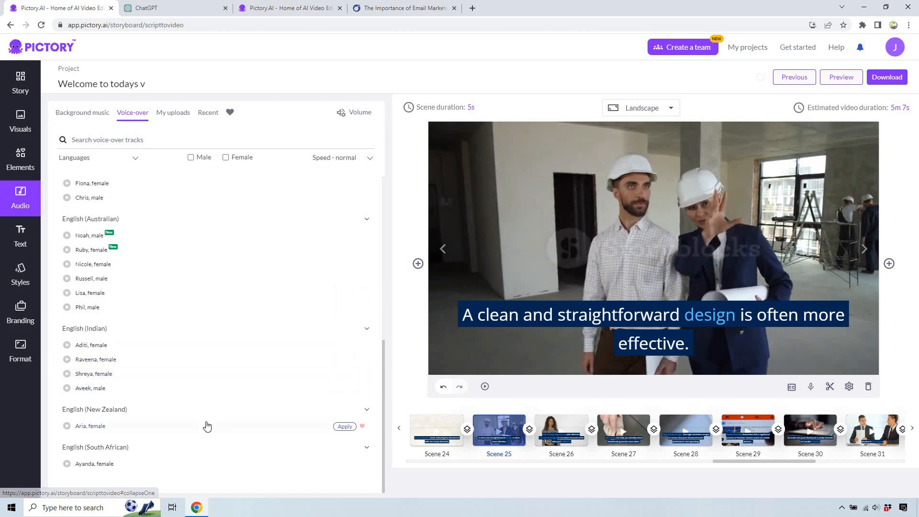
{"action": "scroll", "coordinate": [208, 421], "scroll_direction": "up", "scroll_amount": 7}
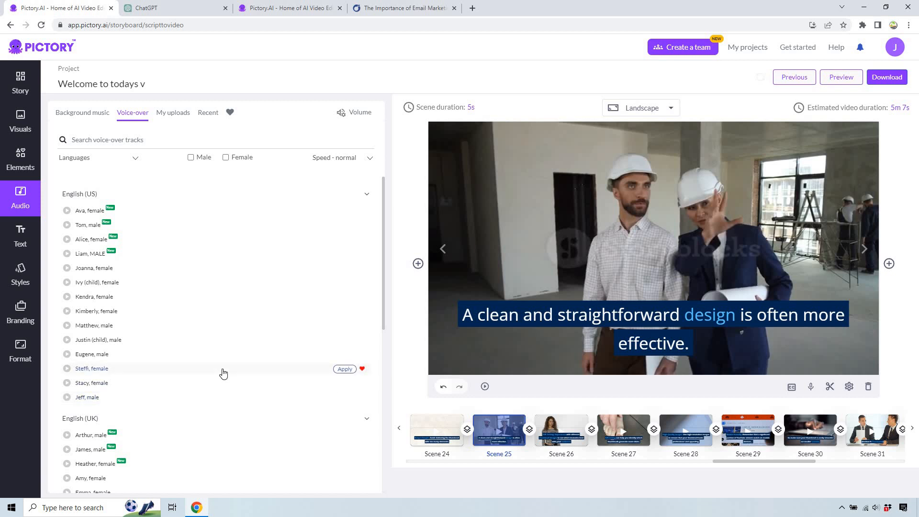
{"action": "left_click", "coordinate": [168, 118]}
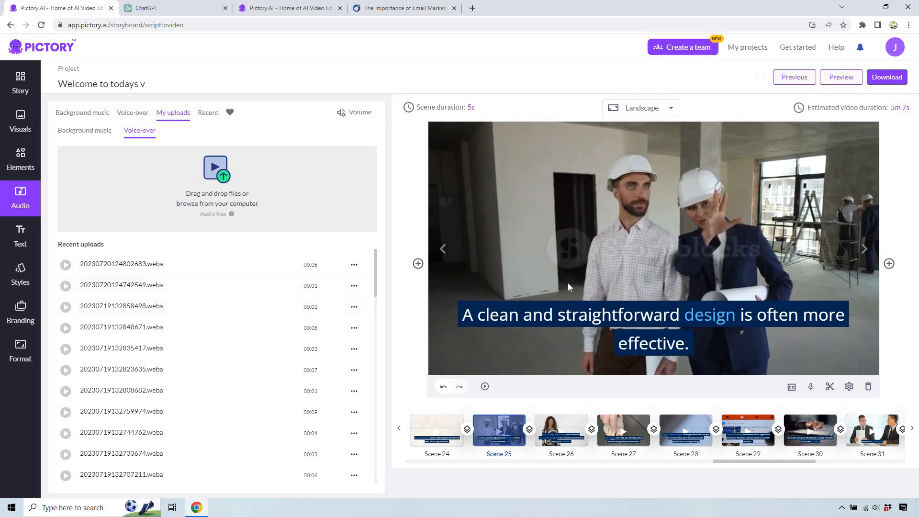
Step: Record a voice-over of about 5 seconds for scene 29 with the default mic and apply it
{"action": "left_click", "coordinate": [746, 426]}
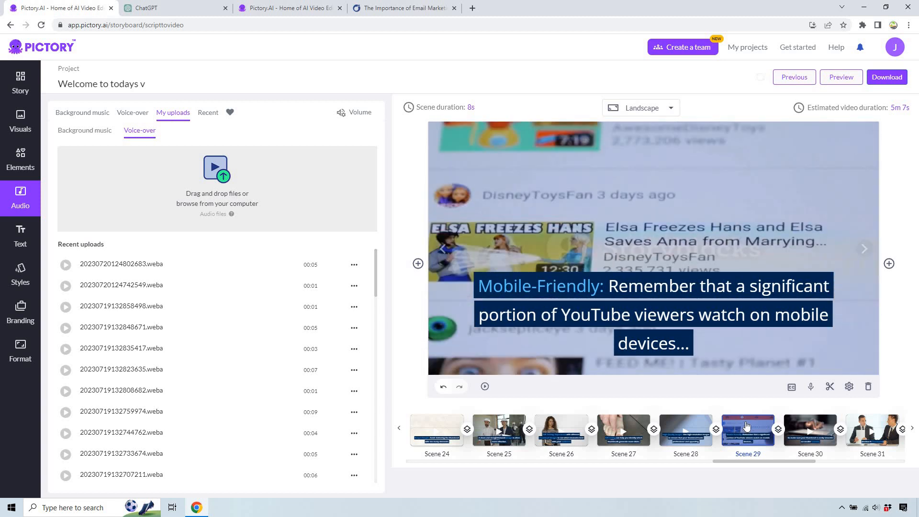
{"action": "left_click", "coordinate": [811, 387]}
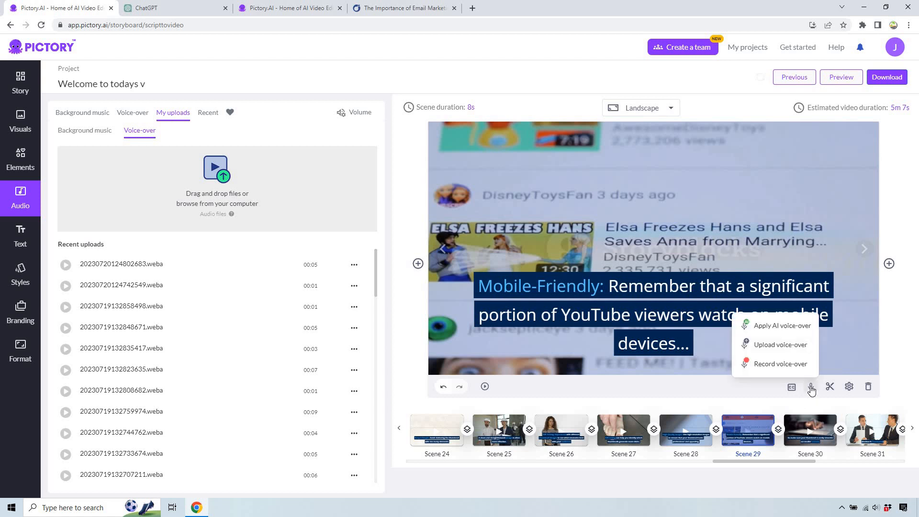
{"action": "left_click", "coordinate": [795, 365]}
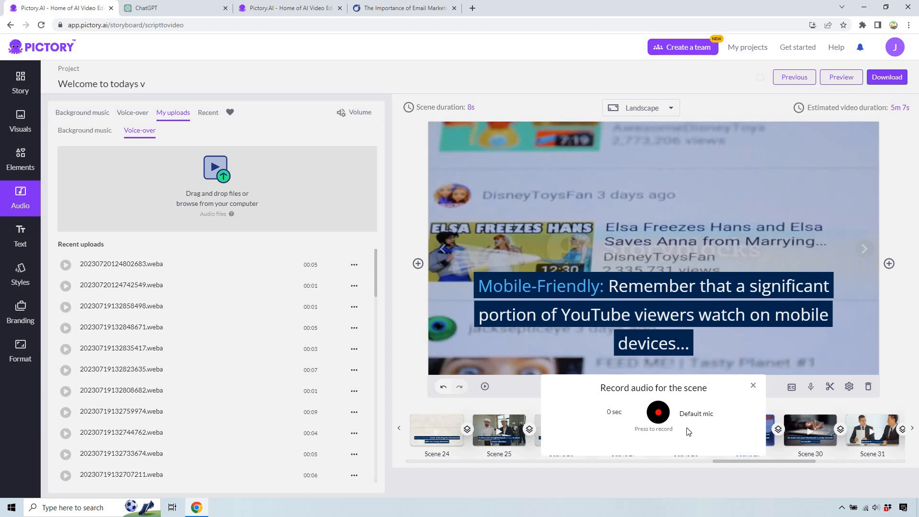
{"action": "left_click", "coordinate": [661, 417]}
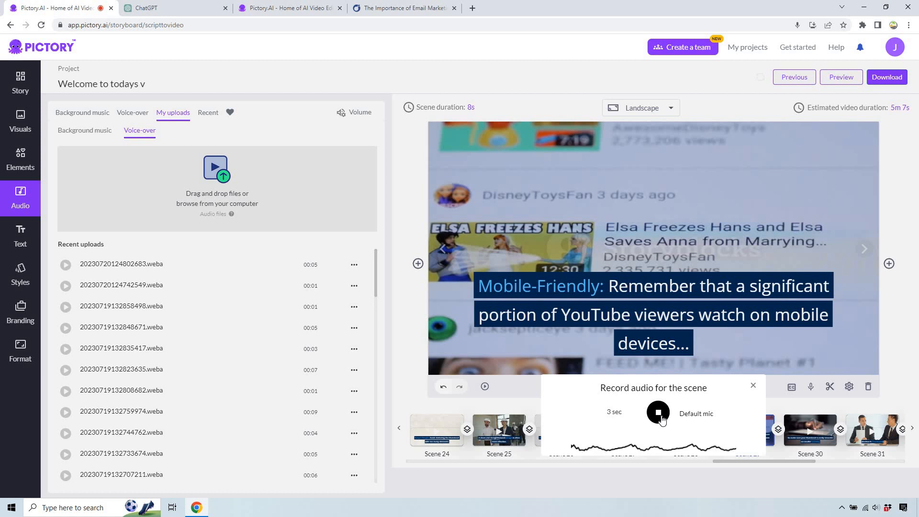
{"action": "left_click", "coordinate": [662, 419]}
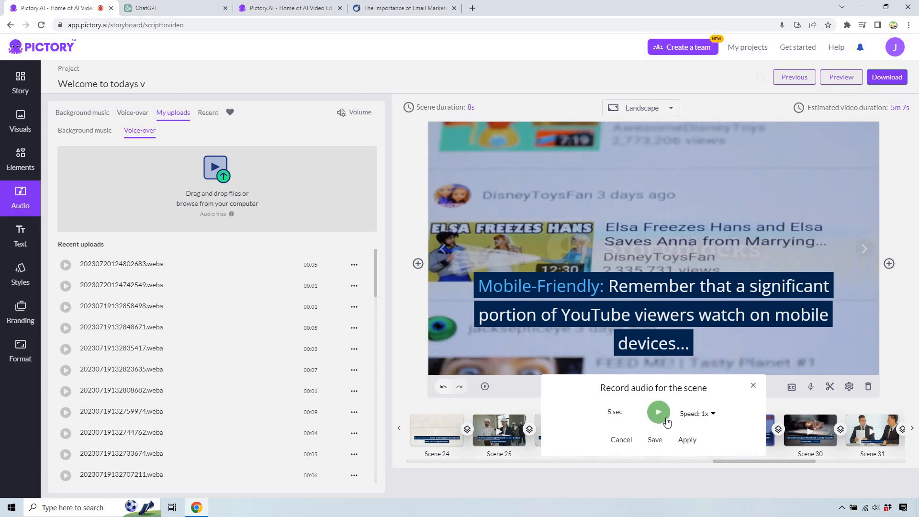
{"action": "left_click", "coordinate": [689, 440]}
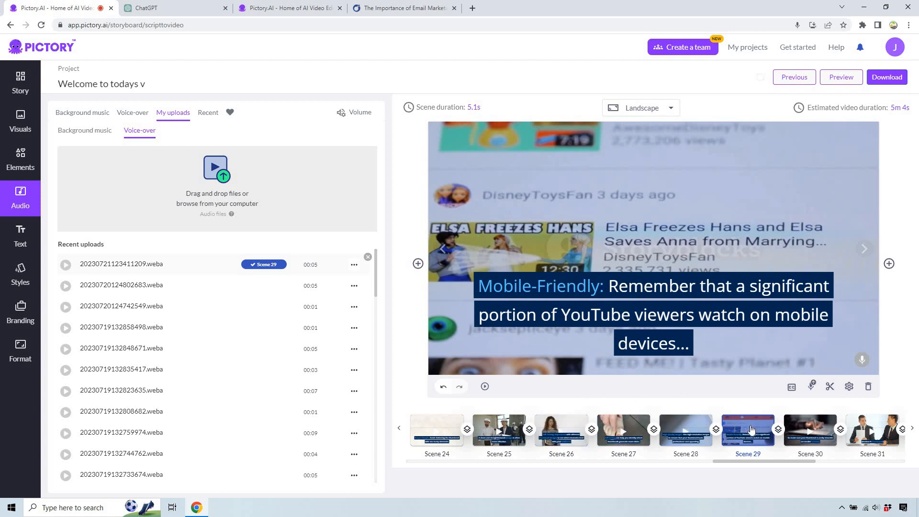
Step: Record a voice-over of about 3 seconds for scene 30 with the default mic and apply it
{"action": "left_click", "coordinate": [805, 430]}
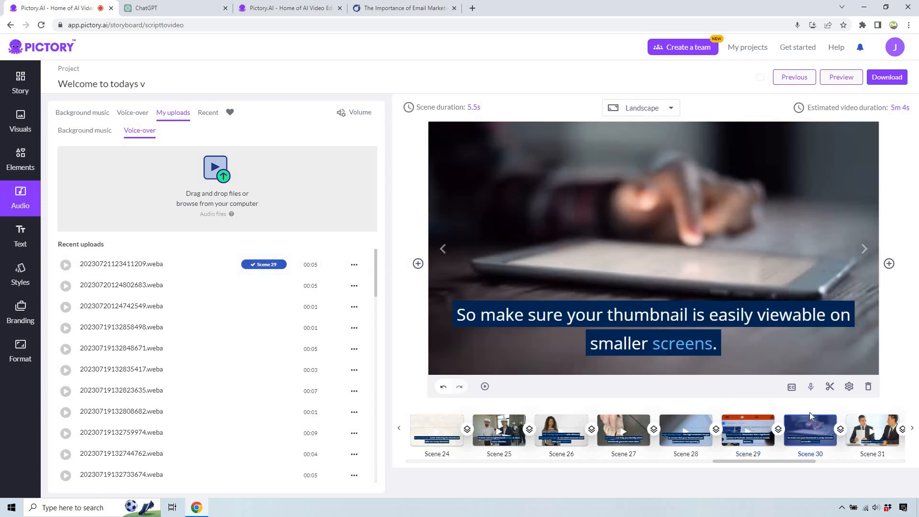
{"action": "left_click", "coordinate": [810, 386]}
{"action": "left_click", "coordinate": [804, 366]}
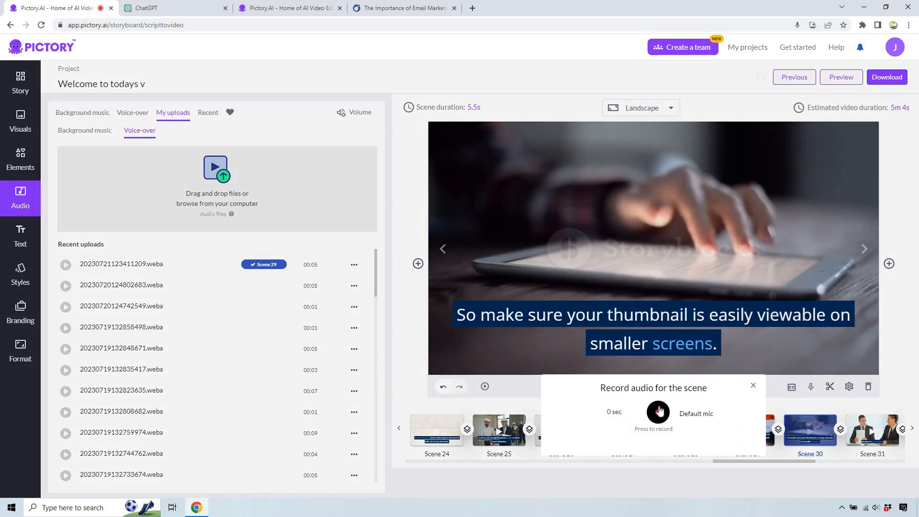
{"action": "left_click", "coordinate": [658, 411]}
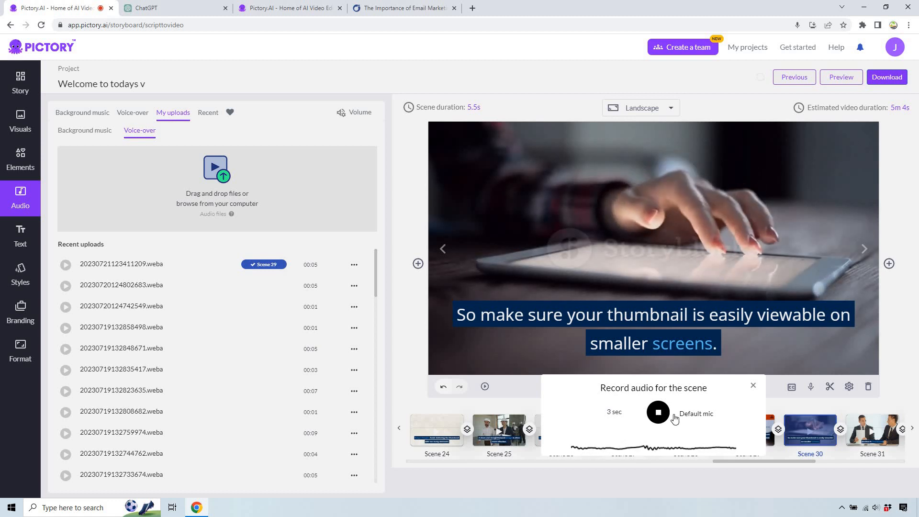
{"action": "left_click", "coordinate": [658, 411]}
{"action": "left_click", "coordinate": [687, 439]}
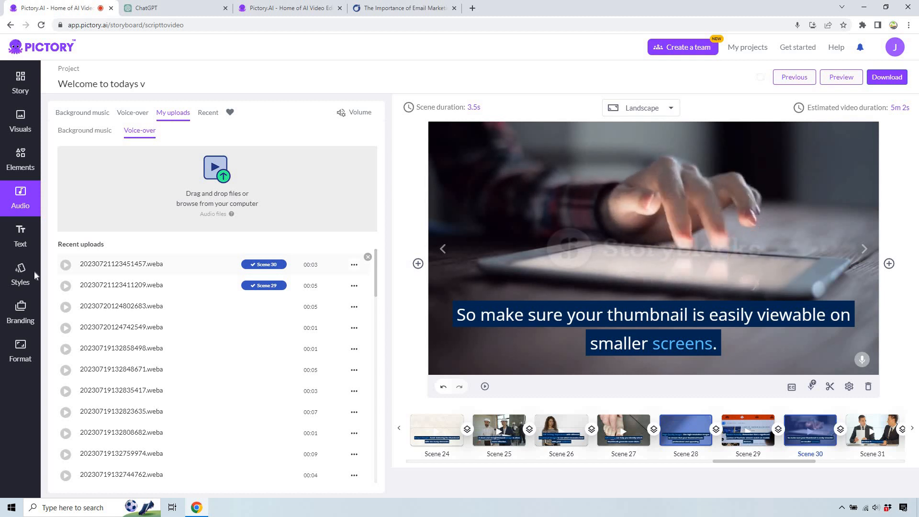
Step: Add a heading reading "adding text" to scene 30
{"action": "left_click", "coordinate": [13, 239]}
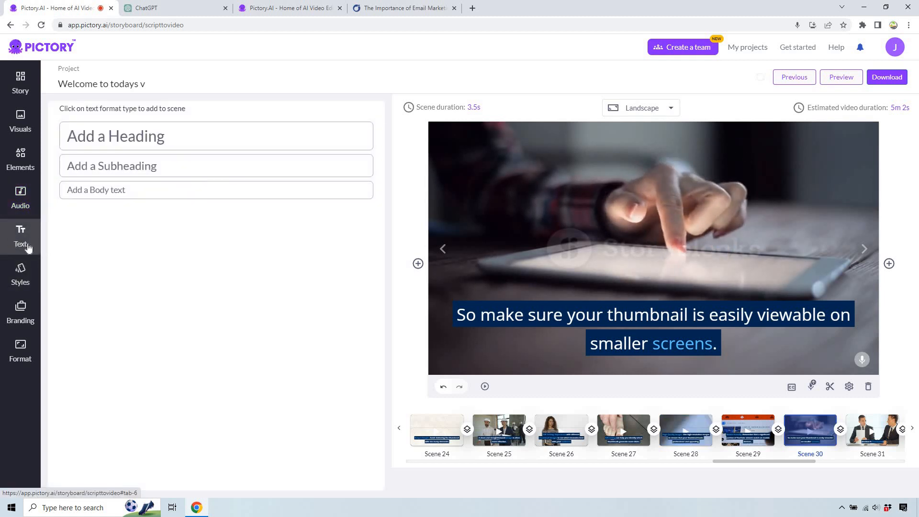
{"action": "left_click", "coordinate": [214, 146]}
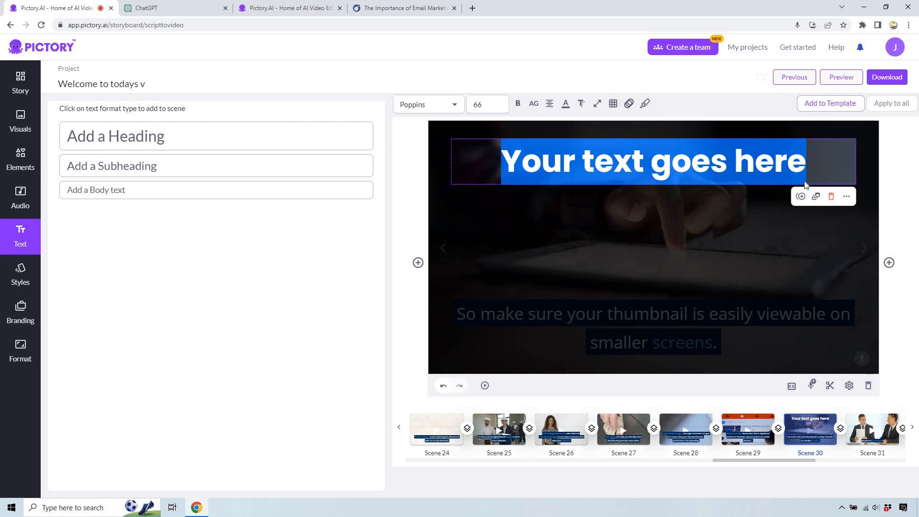
{"action": "type", "text": "adding text"}
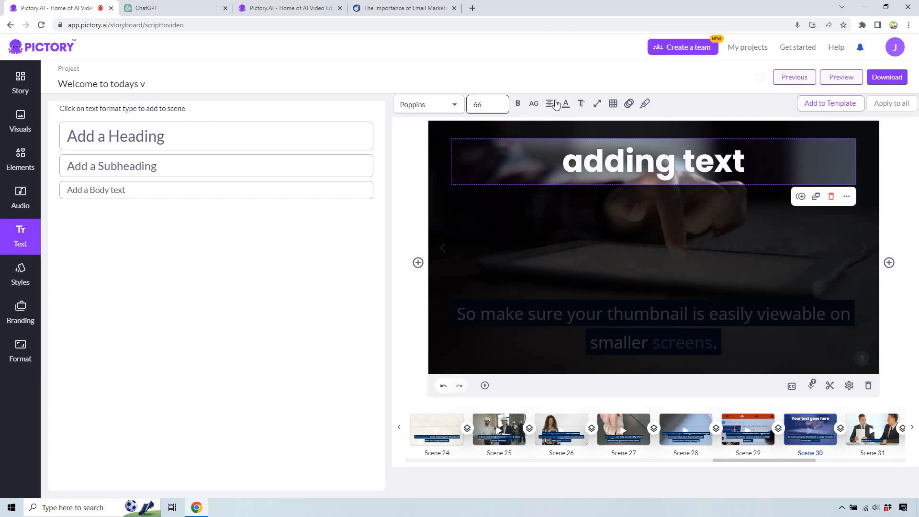
Step: Position the "adding text" heading in the centre of the scene and delete it
{"action": "left_click", "coordinate": [579, 106]}
{"action": "mouse_move", "coordinate": [614, 105]}
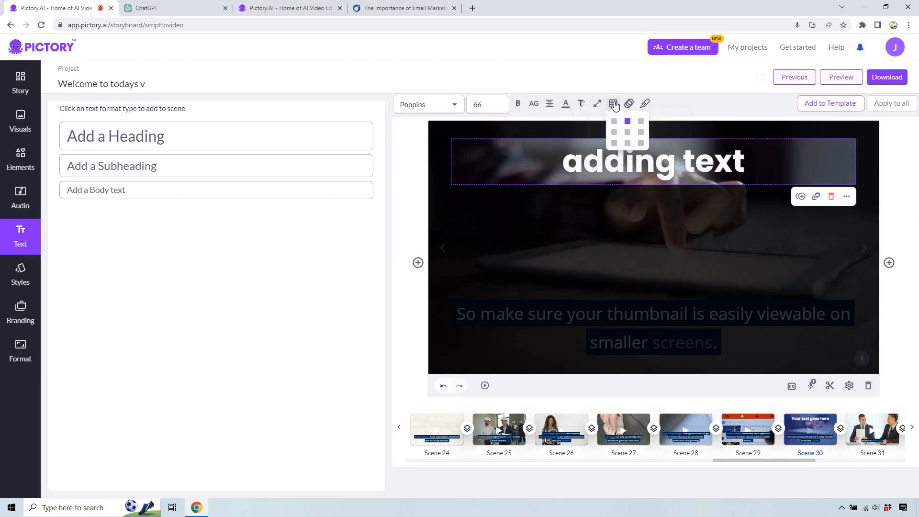
{"action": "left_click", "coordinate": [627, 133]}
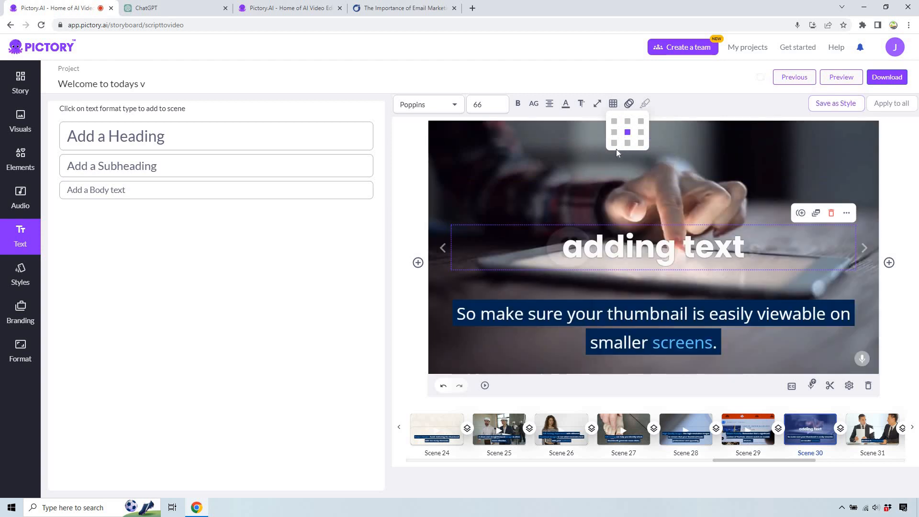
{"action": "left_click_drag", "start_coordinate": [639, 244], "coordinate": [663, 241]}
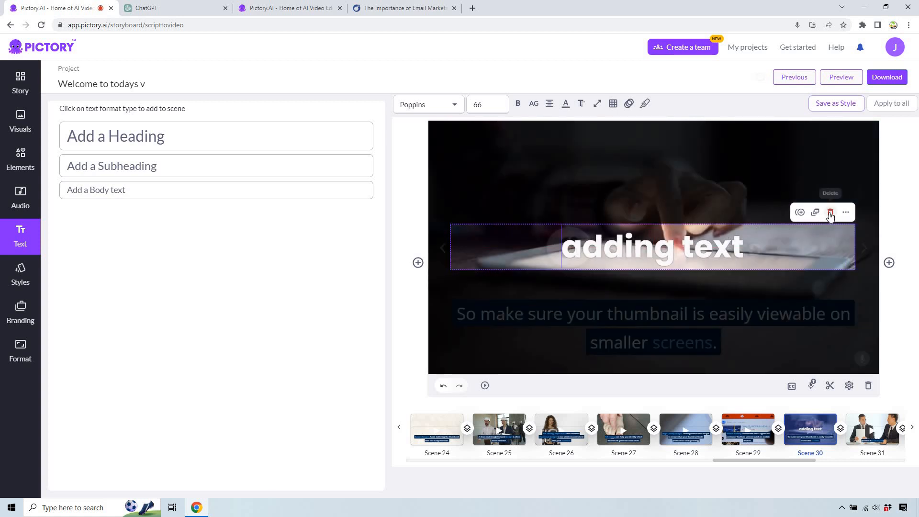
{"action": "left_click", "coordinate": [830, 212]}
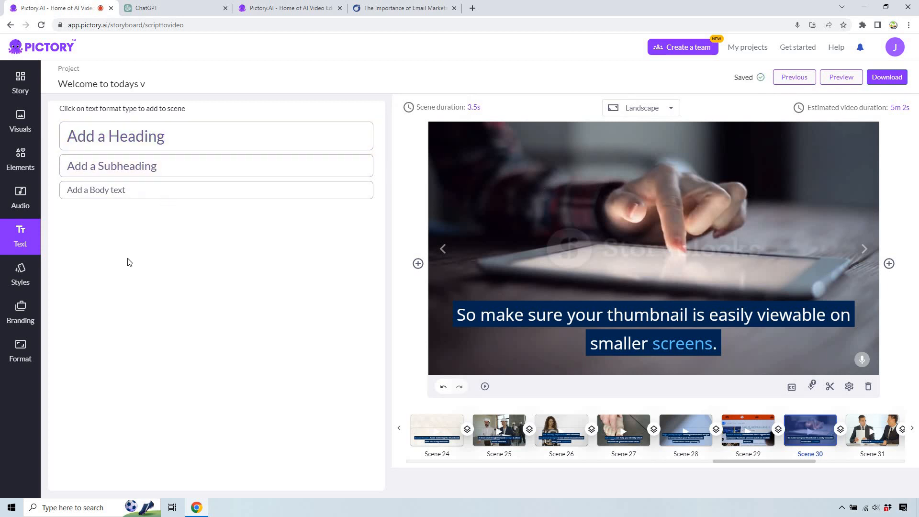
Step: Examine the Corporate template's styles and its branding options for the intro and the scenes
{"action": "left_click", "coordinate": [20, 286]}
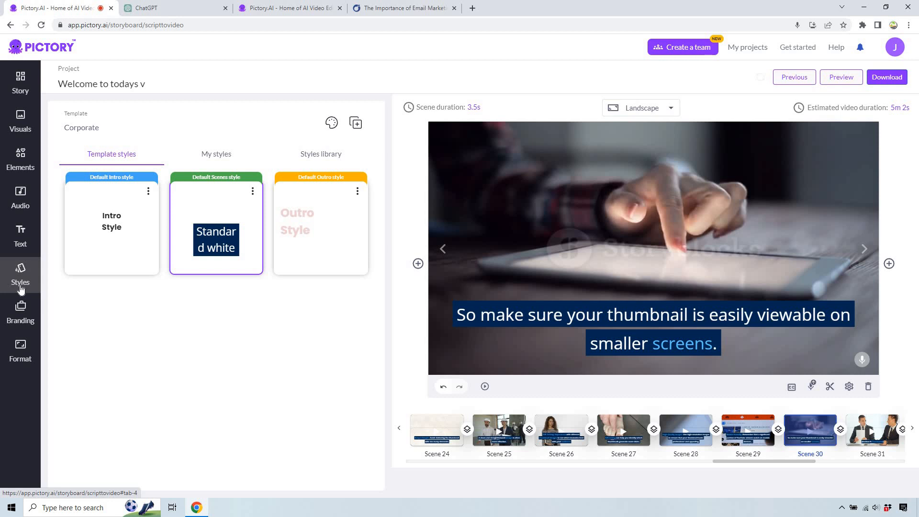
{"action": "left_click", "coordinate": [19, 309]}
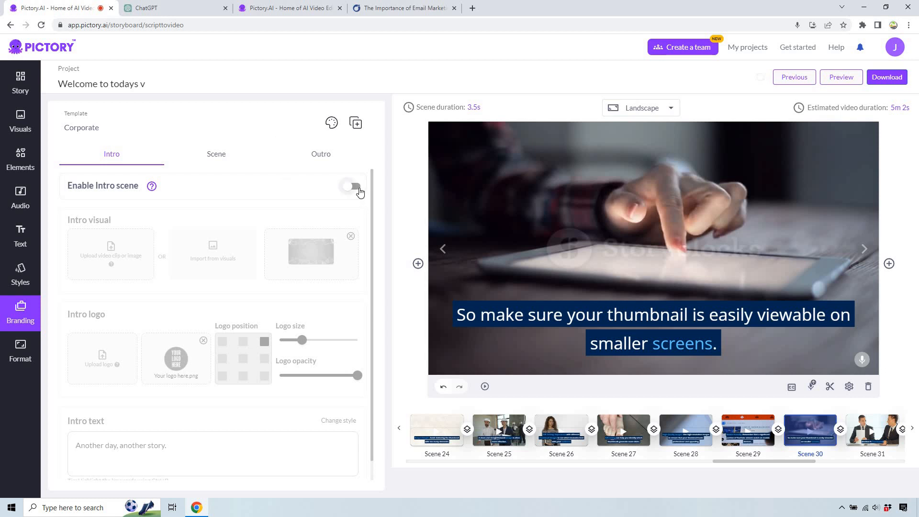
{"action": "left_click", "coordinate": [226, 155]}
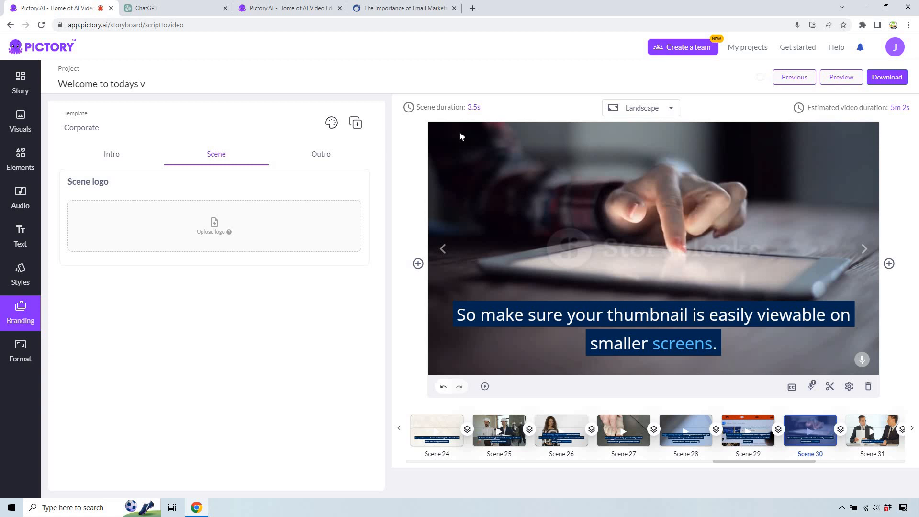
Step: Set the video resolution to 1080p, and start the video download but cancel it
{"action": "left_click", "coordinate": [17, 356]}
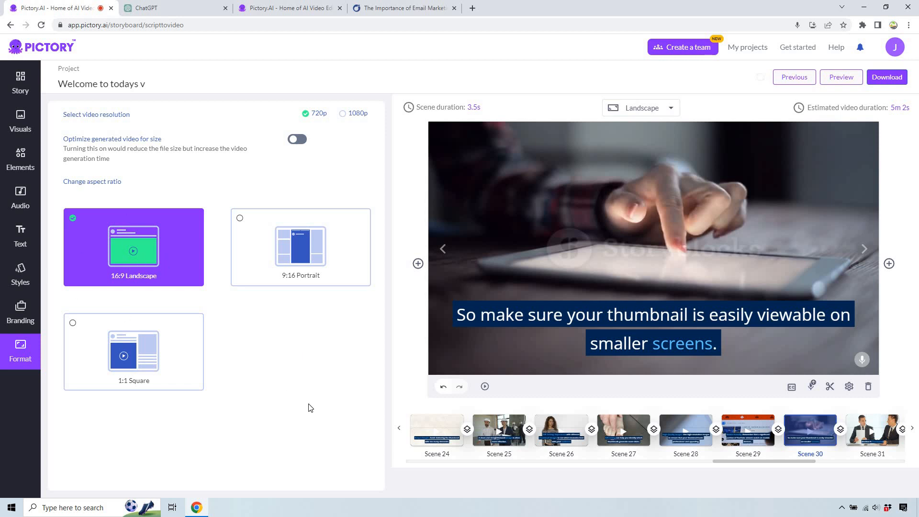
{"action": "left_click", "coordinate": [343, 115]}
{"action": "left_click", "coordinate": [888, 78]}
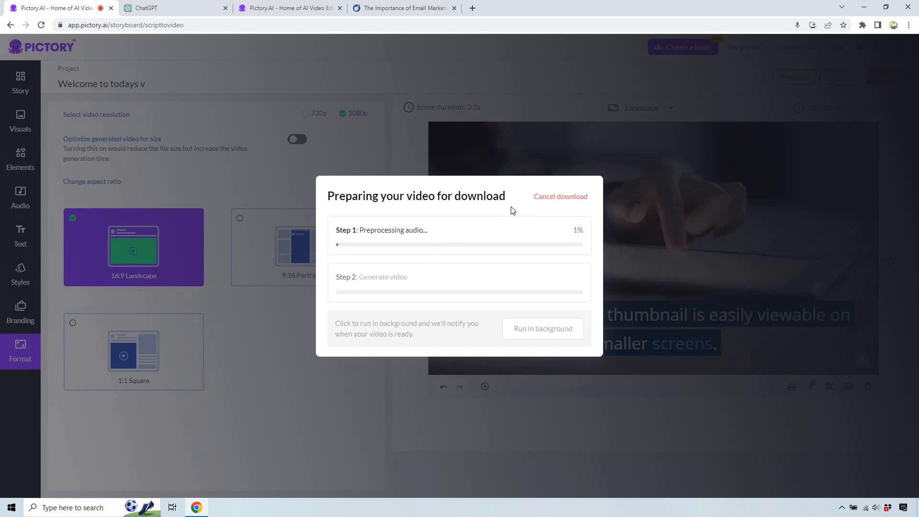
{"action": "left_click", "coordinate": [548, 202]}
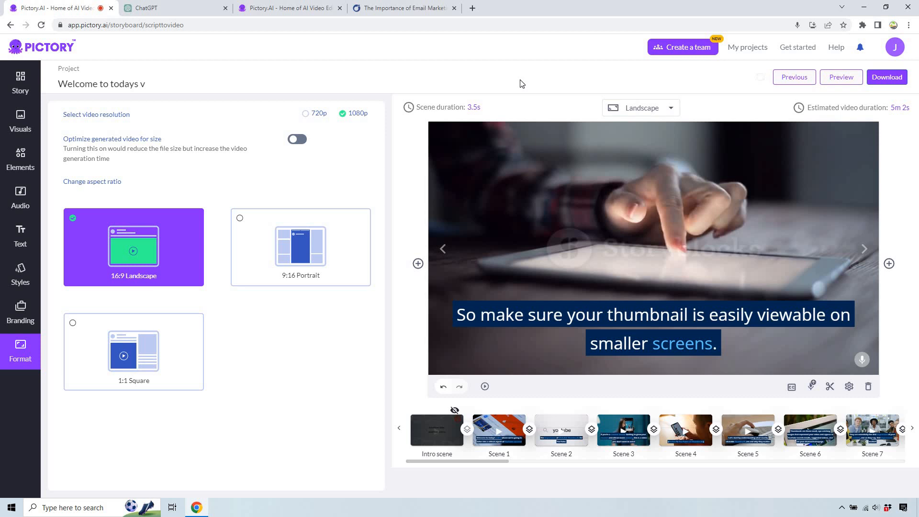
Step: Start an Article to Video project from the arcalea.com blog post "The Importance of Email Marketing"
{"action": "left_click", "coordinate": [282, 4]}
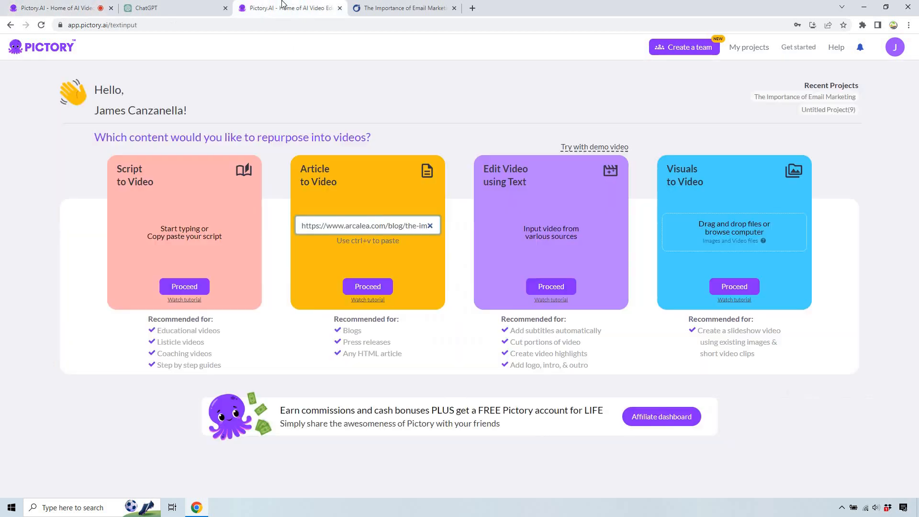
{"action": "left_click", "coordinate": [429, 82]}
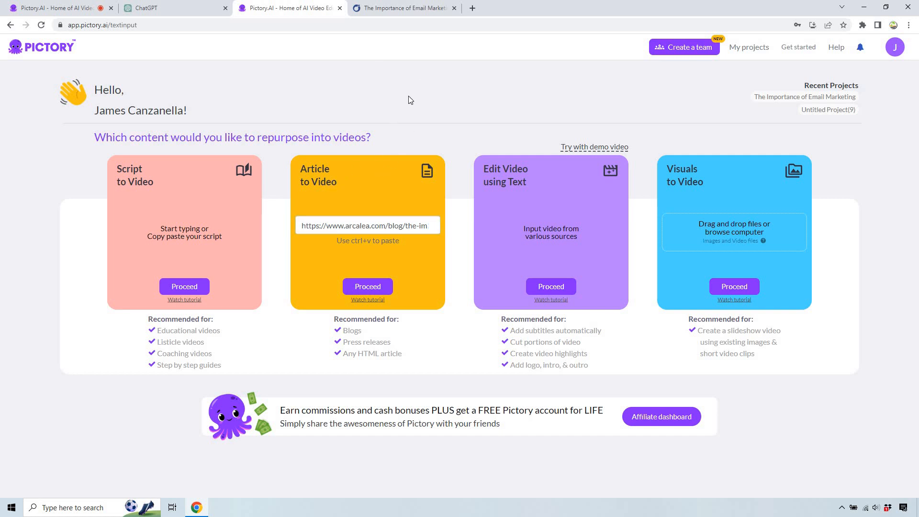
{"action": "left_click", "coordinate": [405, 8]}
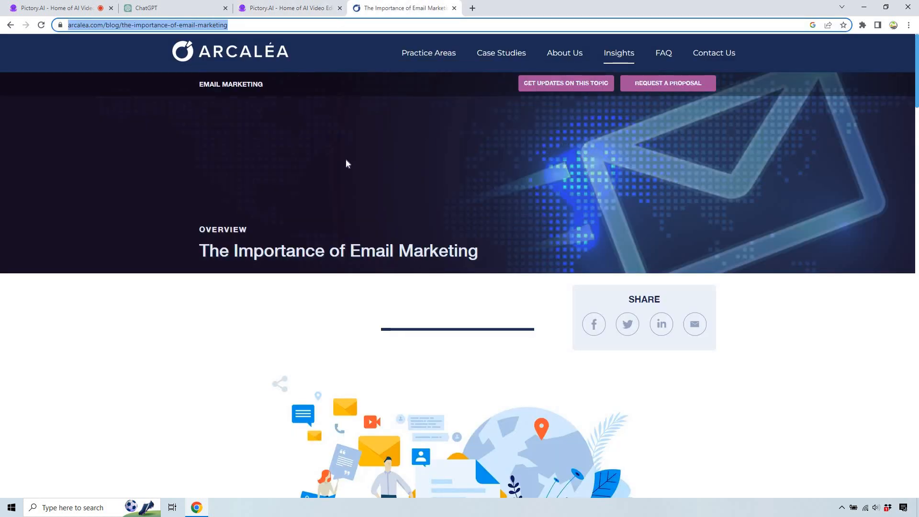
{"action": "scroll", "coordinate": [357, 184], "scroll_direction": "down", "scroll_amount": 15}
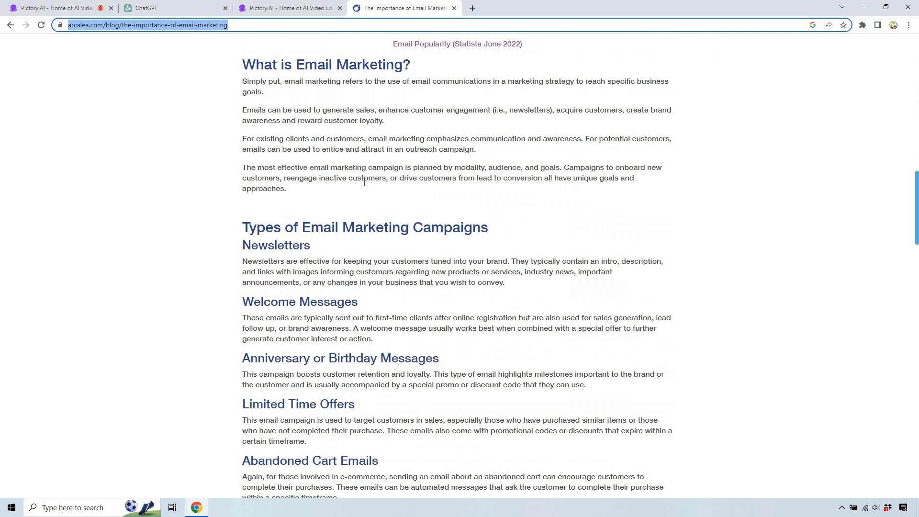
{"action": "scroll", "coordinate": [336, 142], "scroll_direction": "up", "scroll_amount": 15}
{"action": "left_click", "coordinate": [281, 4]}
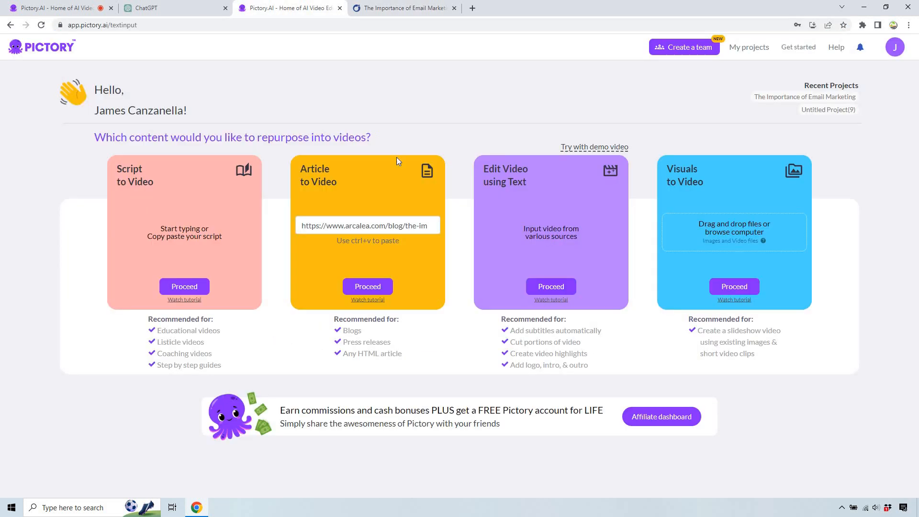
{"action": "left_click", "coordinate": [368, 287]}
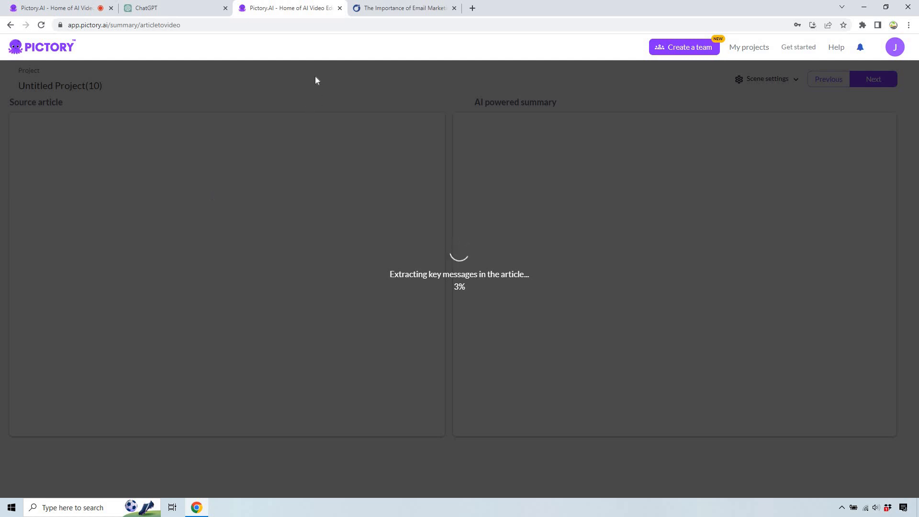
Step: Compare the highlighted sentences in the source article with the scenes in the AI powered summary
{"action": "scroll", "coordinate": [294, 210], "scroll_direction": "down", "scroll_amount": 15}
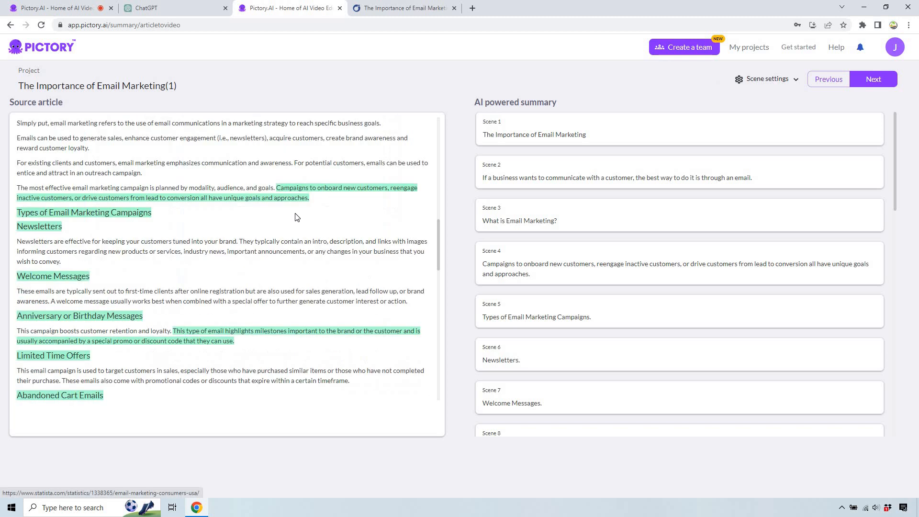
{"action": "scroll", "coordinate": [305, 208], "scroll_direction": "up", "scroll_amount": 15}
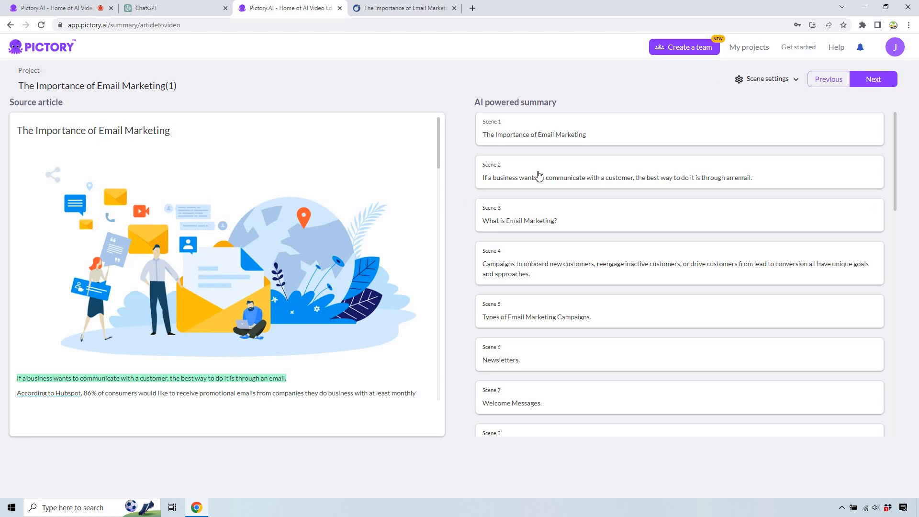
{"action": "scroll", "coordinate": [237, 323], "scroll_direction": "down", "scroll_amount": 1}
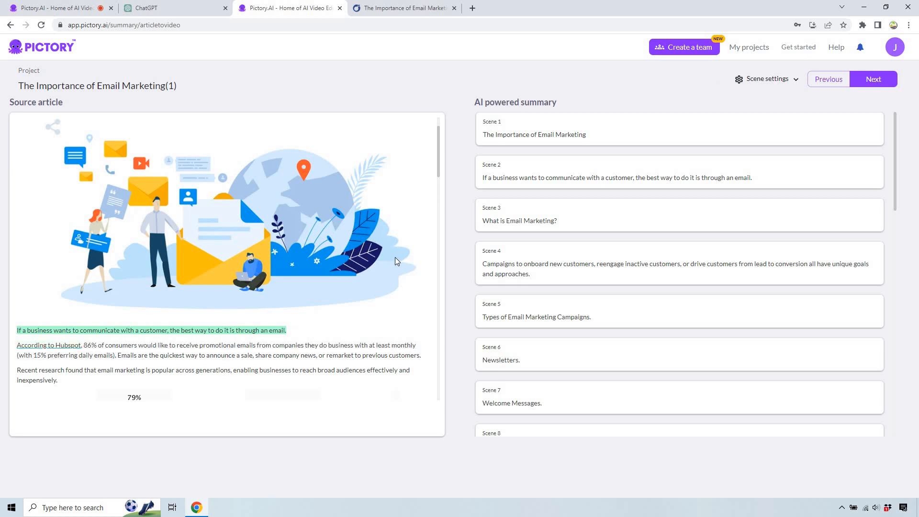
{"action": "scroll", "coordinate": [373, 244], "scroll_direction": "down", "scroll_amount": 4}
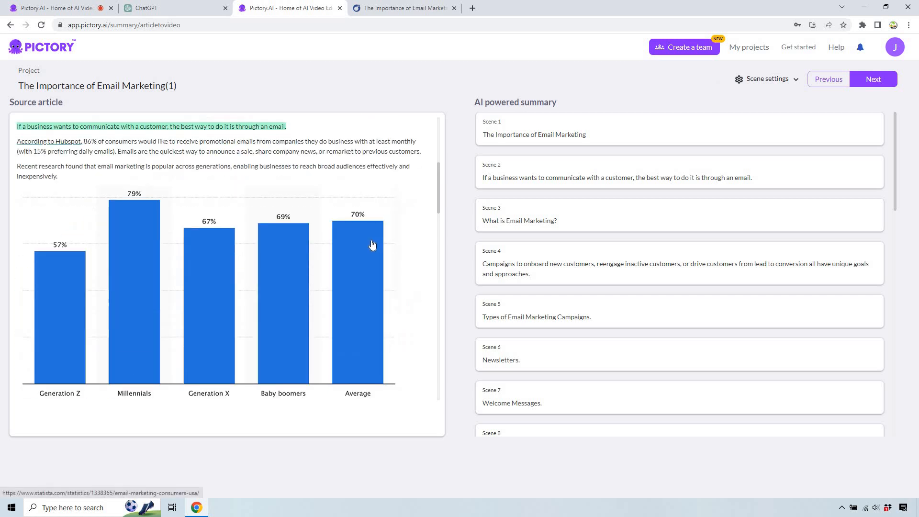
{"action": "scroll", "coordinate": [372, 243], "scroll_direction": "down", "scroll_amount": 3}
{"action": "scroll", "coordinate": [369, 244], "scroll_direction": "up", "scroll_amount": 6}
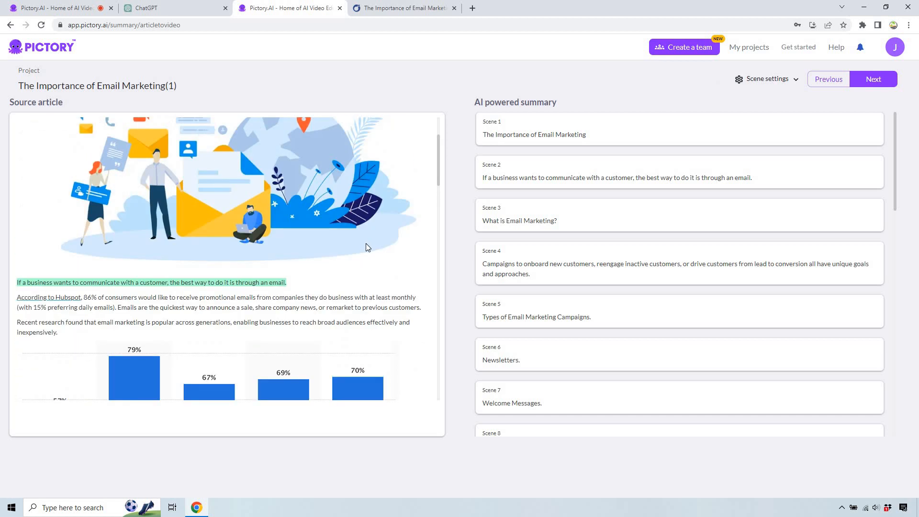
{"action": "scroll", "coordinate": [367, 247], "scroll_direction": "up", "scroll_amount": 1}
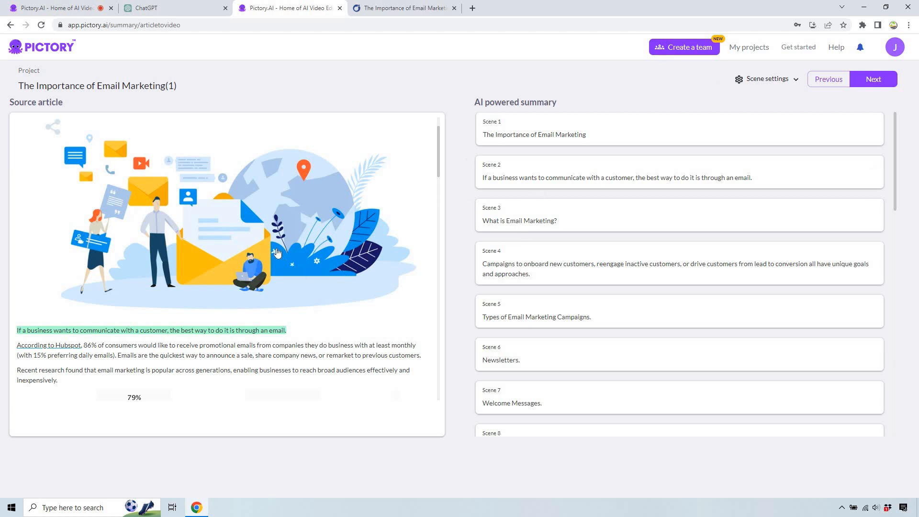
Step: Under "What is Email Marketing?", add the "Simply put" and "Emails can be used" sentences to the summary and remove the "Campaigns to onboard new customers" sentence
{"action": "scroll", "coordinate": [261, 239], "scroll_direction": "down", "scroll_amount": 8}
{"action": "scroll", "coordinate": [198, 227], "scroll_direction": "down", "scroll_amount": 1}
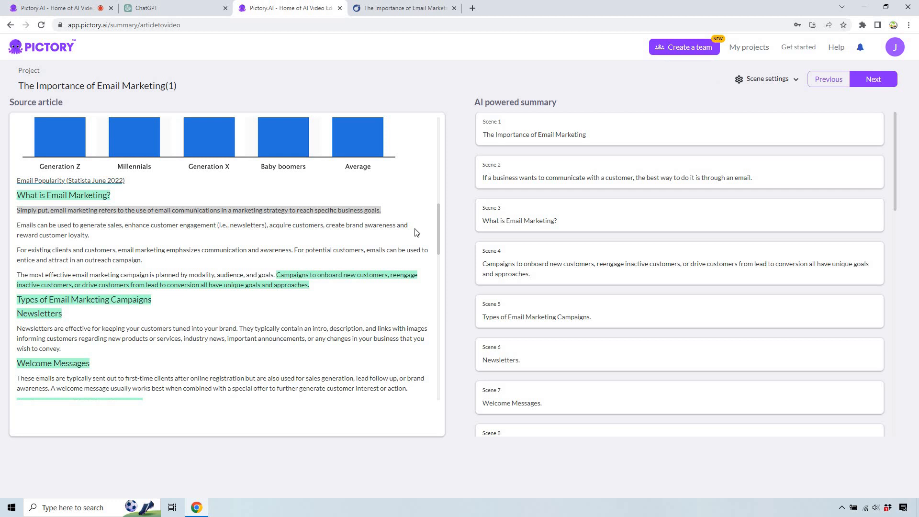
{"action": "left_click", "coordinate": [329, 211]}
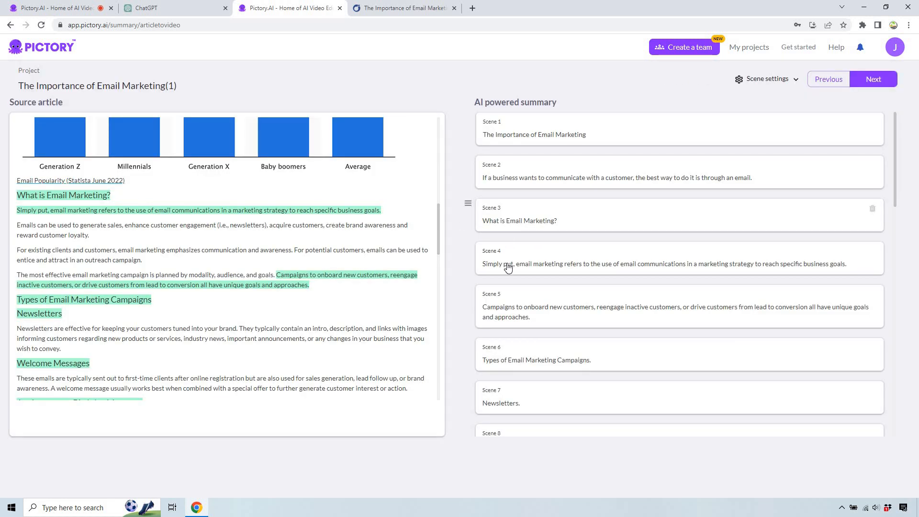
{"action": "left_click", "coordinate": [276, 229]}
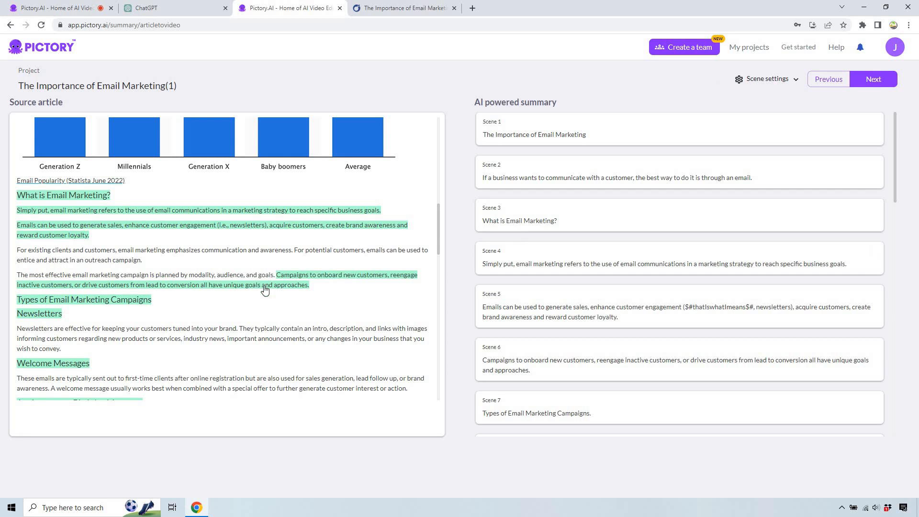
{"action": "mouse_move", "coordinate": [312, 287]}
{"action": "left_click", "coordinate": [311, 285]}
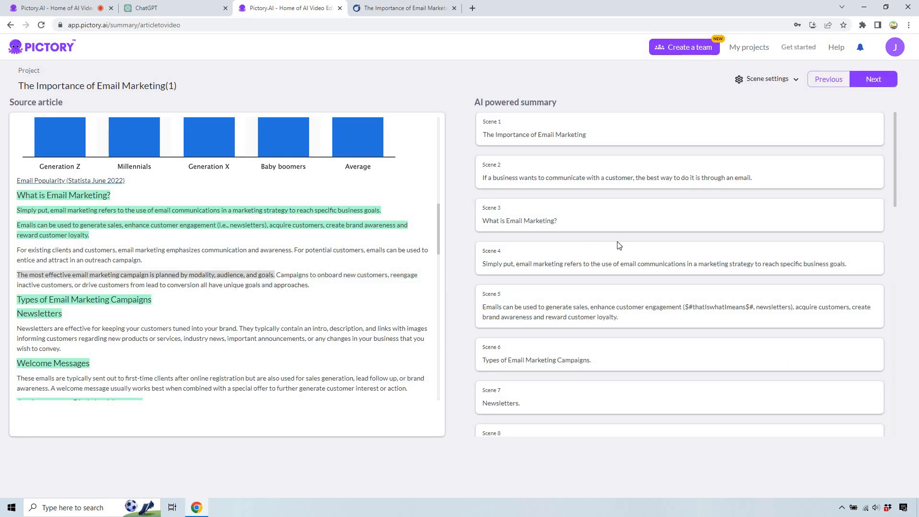
Step: Add the first sentences under Newsletters, Welcome Messages, Limited Time Offers and Abandoned Cart Emails to the summary
{"action": "scroll", "coordinate": [615, 246], "scroll_direction": "down", "scroll_amount": 1}
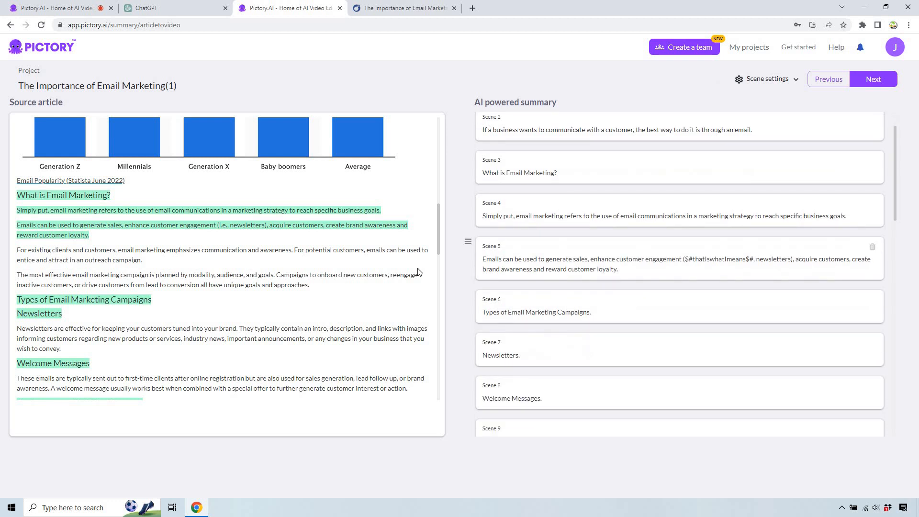
{"action": "left_click", "coordinate": [209, 327]}
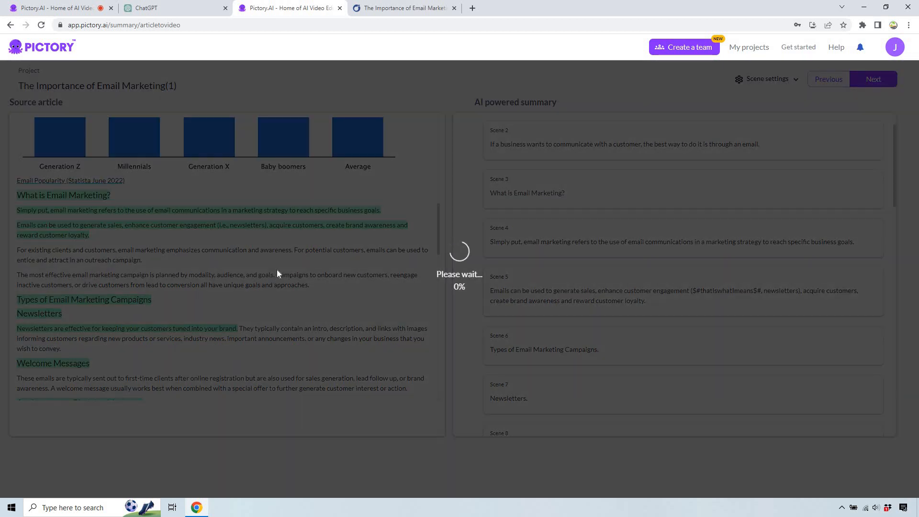
{"action": "scroll", "coordinate": [270, 282], "scroll_direction": "down", "scroll_amount": 2}
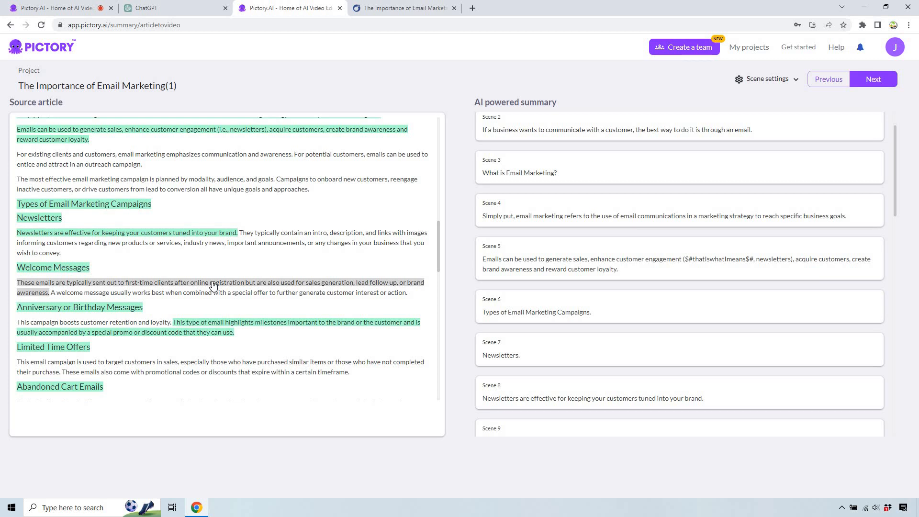
{"action": "left_click", "coordinate": [214, 285]}
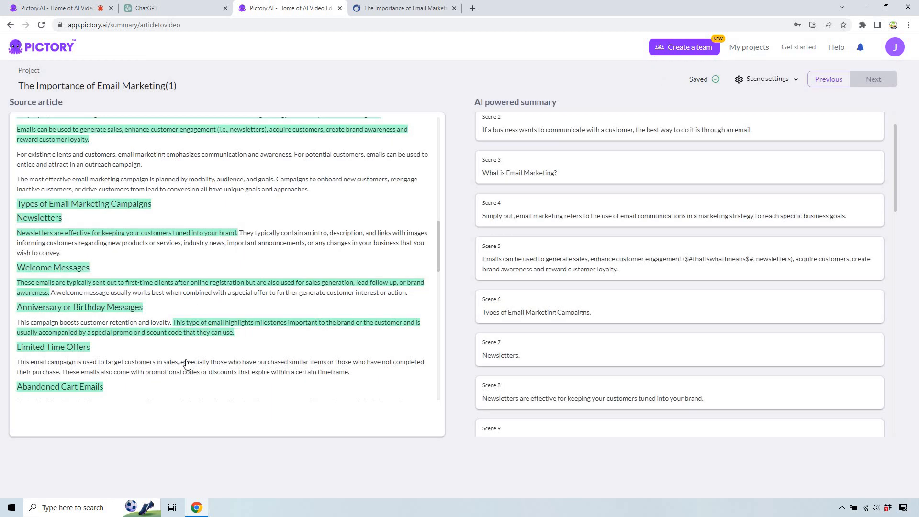
{"action": "left_click", "coordinate": [186, 363]}
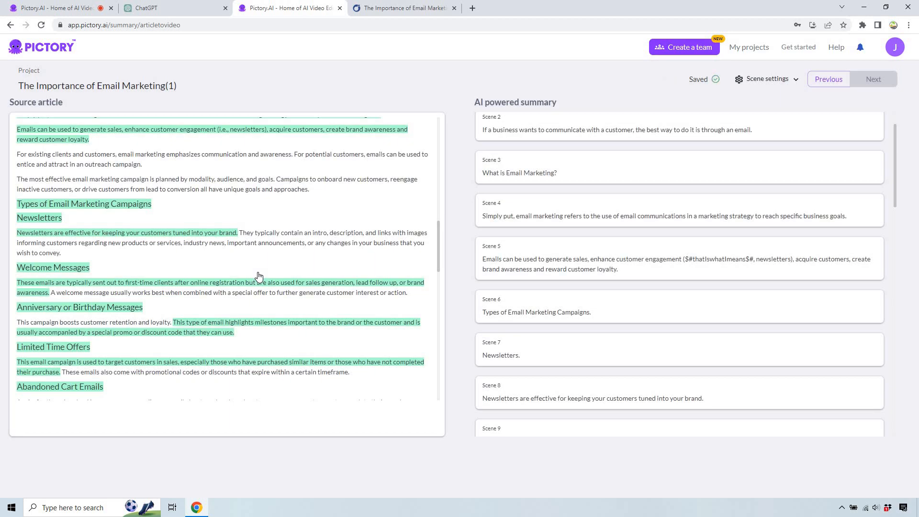
{"action": "scroll", "coordinate": [261, 282], "scroll_direction": "down", "scroll_amount": 1}
{"action": "scroll", "coordinate": [263, 287], "scroll_direction": "down", "scroll_amount": 1}
{"action": "left_click", "coordinate": [262, 310]}
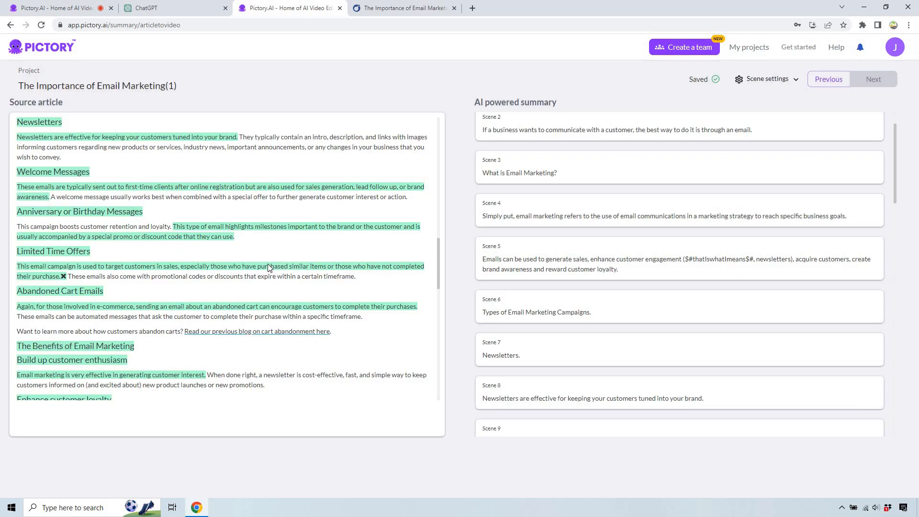
Step: Add the first sentences under Enhance customer loyalty, Better customer outreach and Easy to maintain and inexpensive to the summary
{"action": "scroll", "coordinate": [265, 265], "scroll_direction": "down", "scroll_amount": 2}
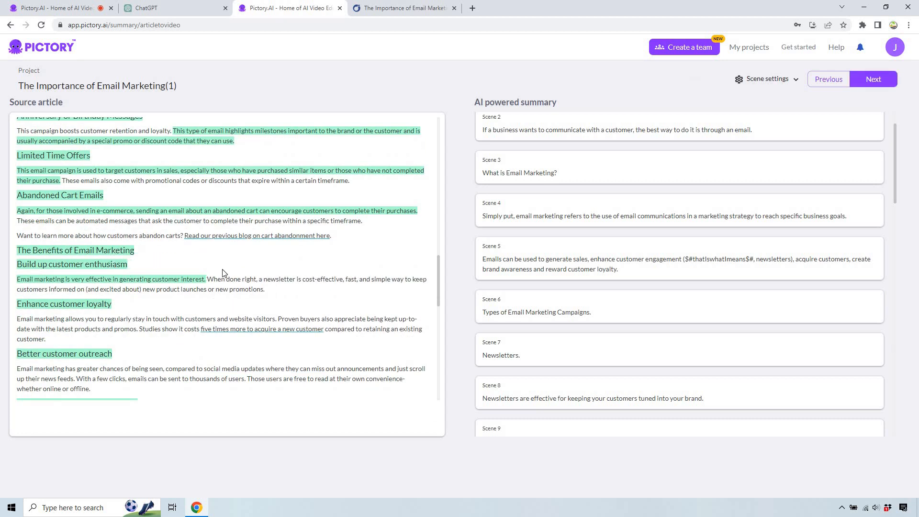
{"action": "left_click", "coordinate": [142, 320]}
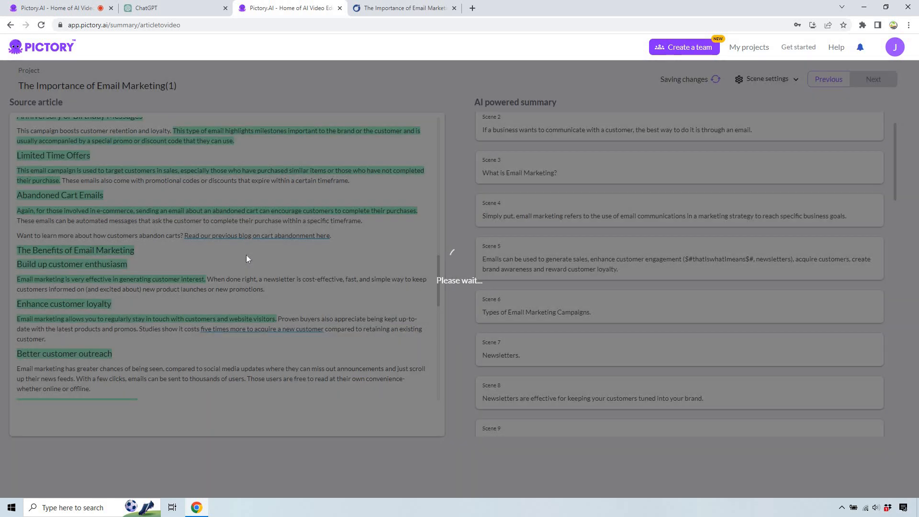
{"action": "scroll", "coordinate": [216, 312], "scroll_direction": "down", "scroll_amount": 1}
{"action": "left_click", "coordinate": [219, 323]}
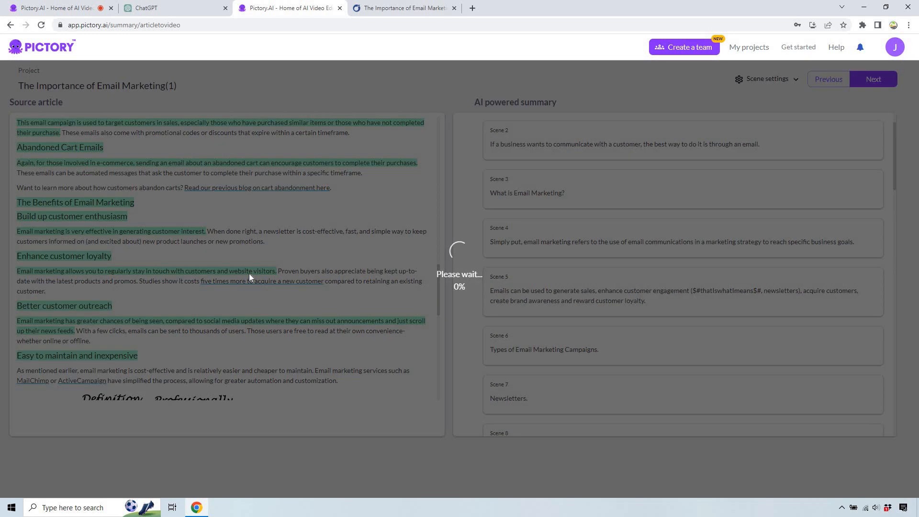
{"action": "scroll", "coordinate": [249, 277], "scroll_direction": "down", "scroll_amount": 2}
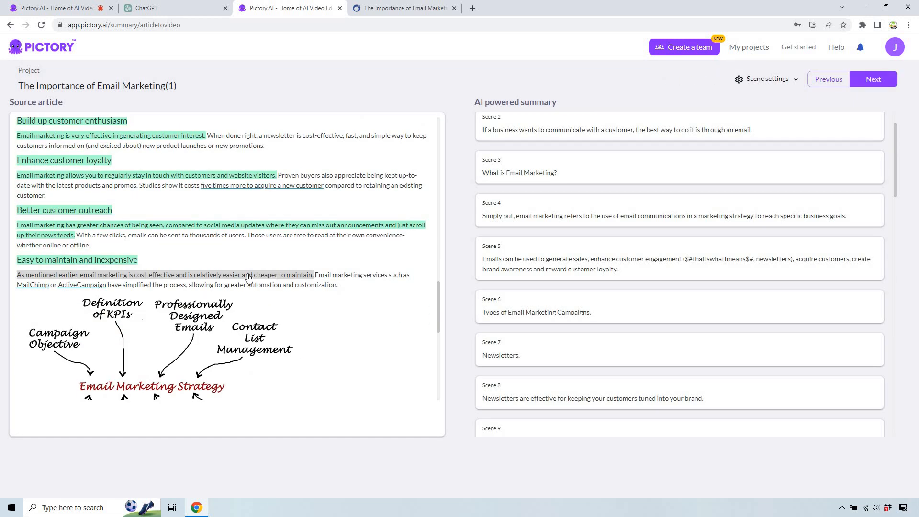
{"action": "left_click", "coordinate": [249, 276]}
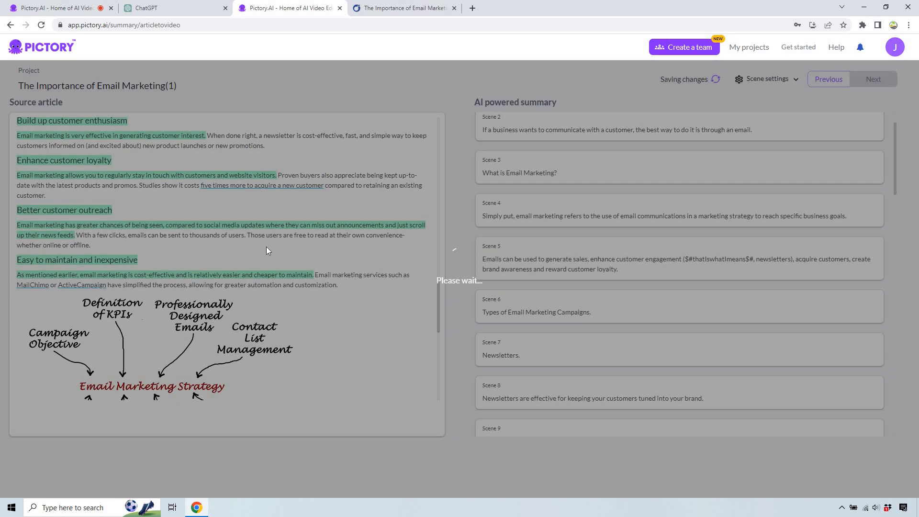
Step: Add the opening sentences under Email Marketing Strategies and Segment Audiences to the summary, plus the first two sentences under Define KPIs
{"action": "scroll", "coordinate": [266, 249], "scroll_direction": "down", "scroll_amount": 2}
{"action": "scroll", "coordinate": [268, 251], "scroll_direction": "down", "scroll_amount": 3}
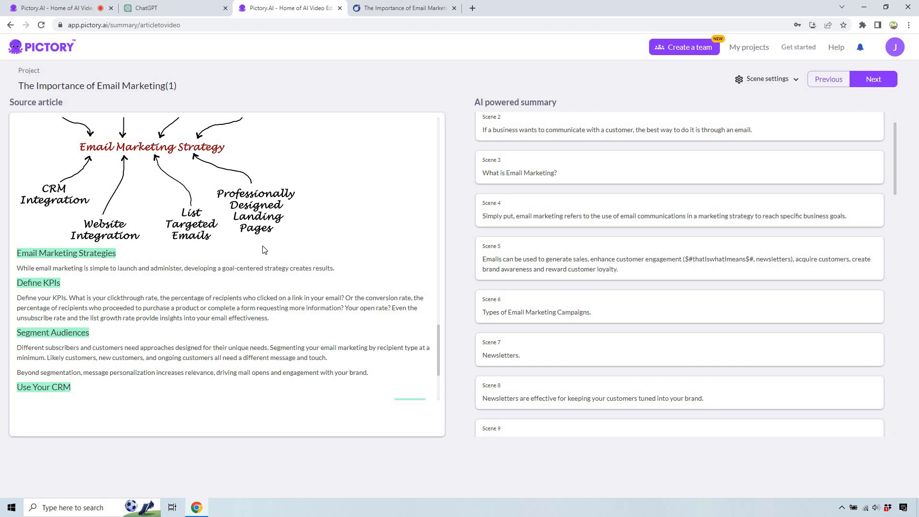
{"action": "left_click", "coordinate": [232, 271]}
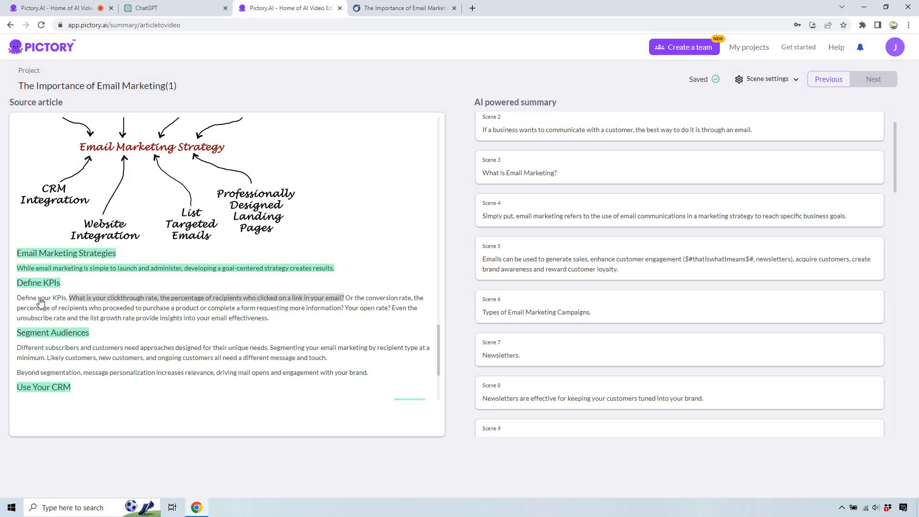
{"action": "left_click", "coordinate": [41, 302]}
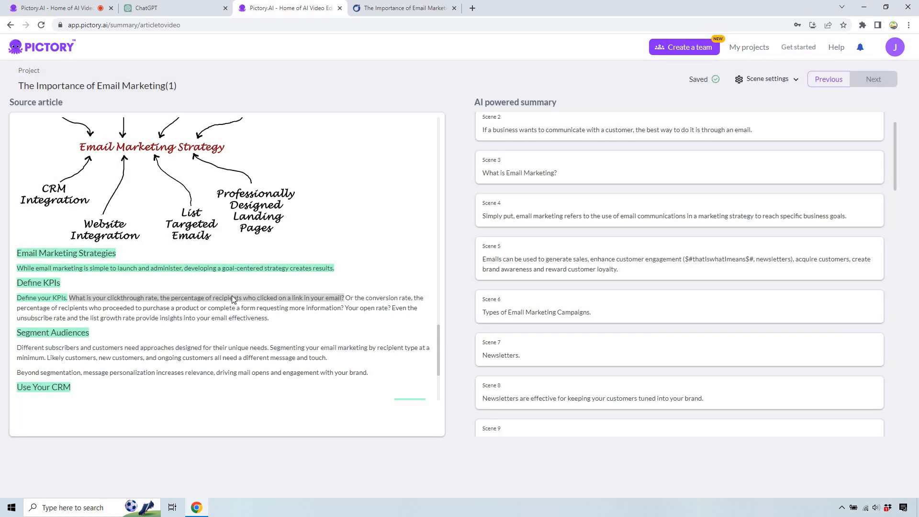
{"action": "left_click", "coordinate": [230, 297]}
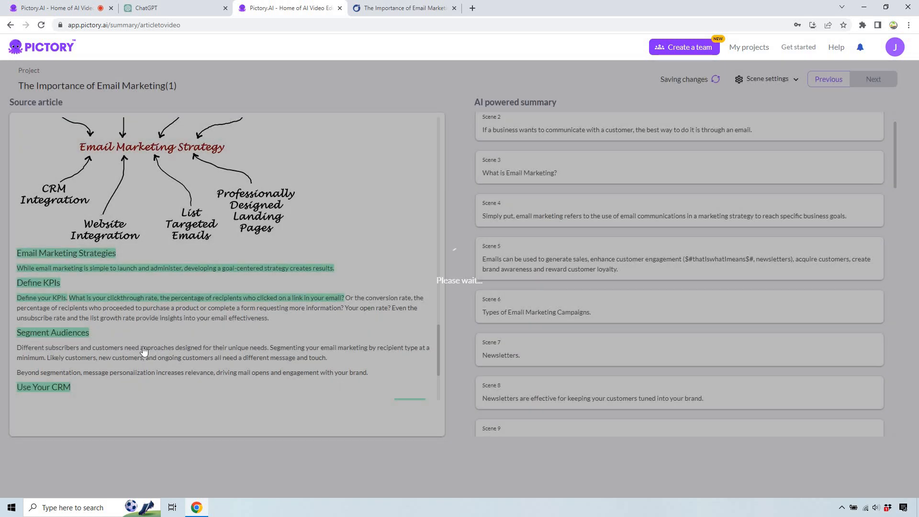
{"action": "left_click", "coordinate": [144, 351]}
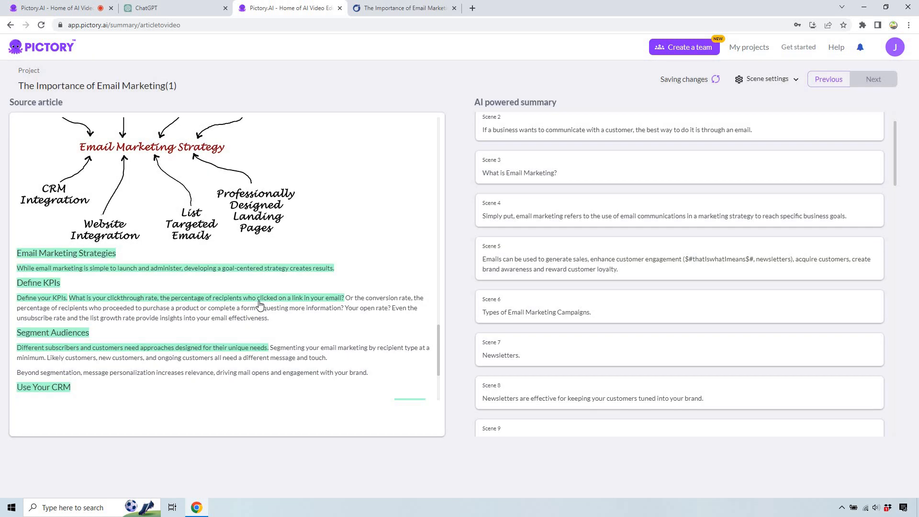
Step: Remove the "Use Your CRM" heading and its "If you have an existing Marketing Automation system" sentence from the summary
{"action": "scroll", "coordinate": [244, 302], "scroll_direction": "down", "scroll_amount": 2}
{"action": "scroll", "coordinate": [244, 302], "scroll_direction": "down", "scroll_amount": 2}
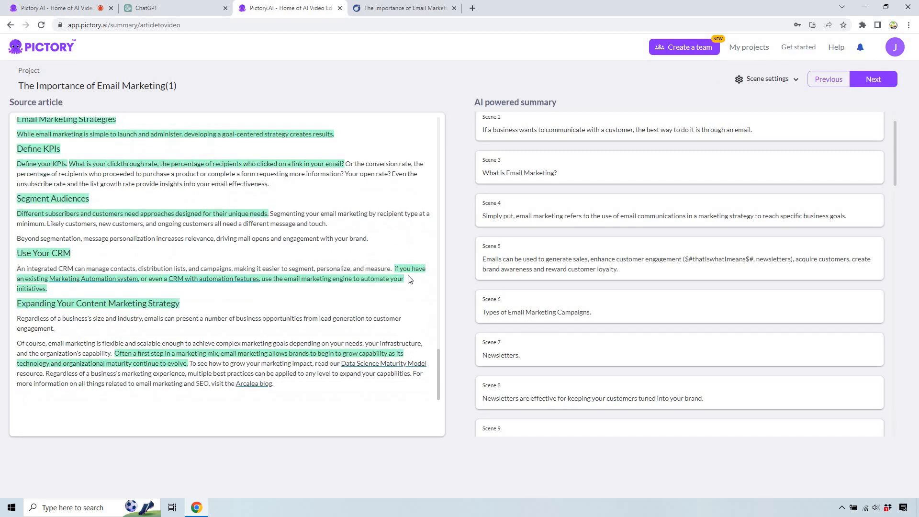
{"action": "left_click", "coordinate": [336, 280]}
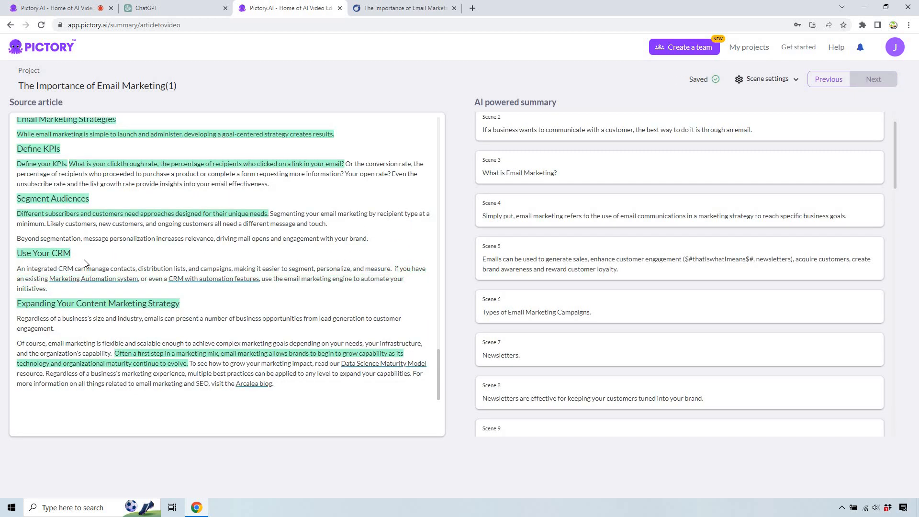
{"action": "left_click", "coordinate": [73, 253]}
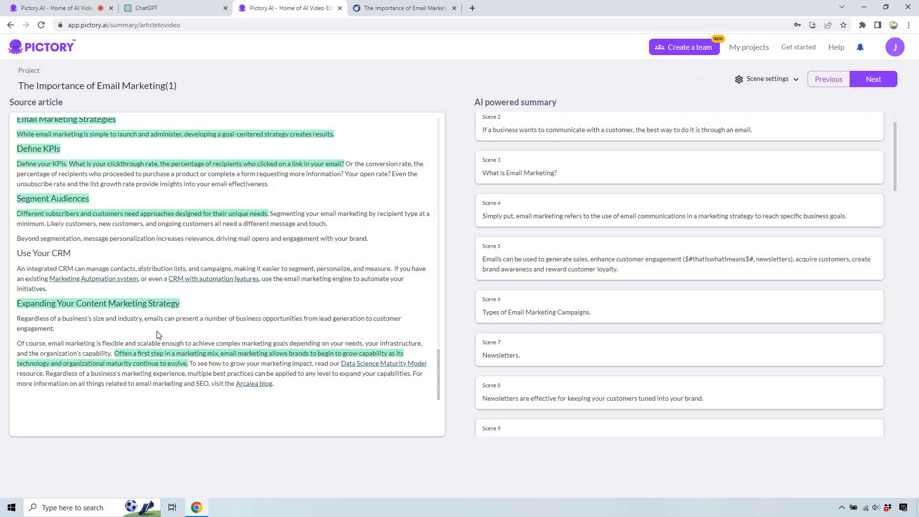
Step: Under Expanding Your Content Marketing Strategy, remove the "Often a first step" sentence and add the "Regardless of a business's size" and "For more information" sentences
{"action": "left_click", "coordinate": [174, 358]}
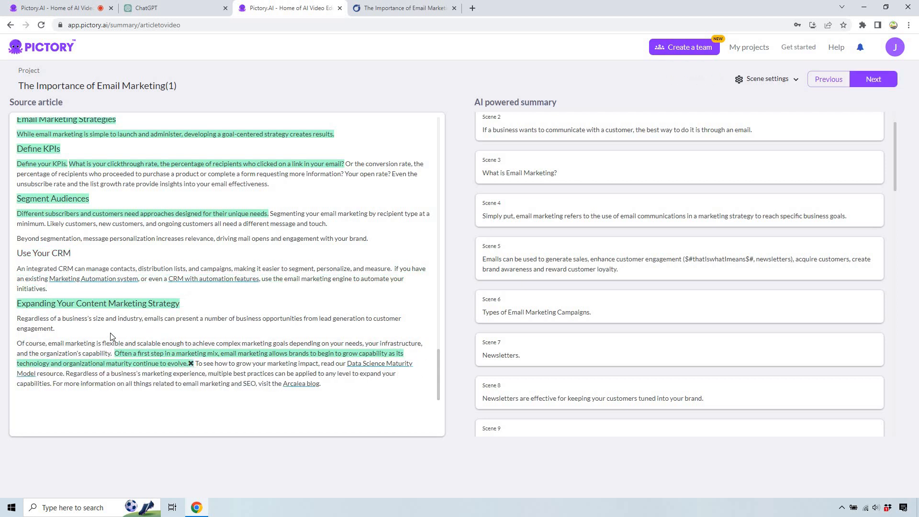
{"action": "left_click", "coordinate": [107, 325]}
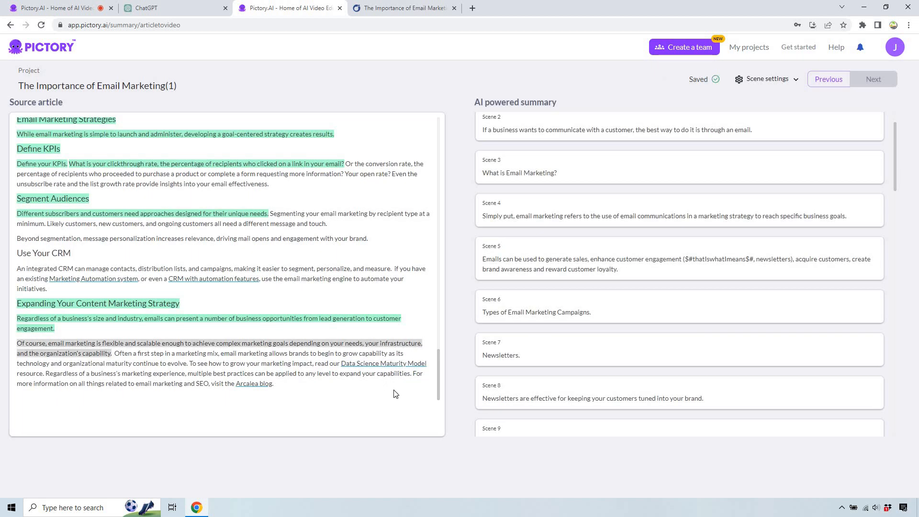
{"action": "left_click", "coordinate": [420, 379]}
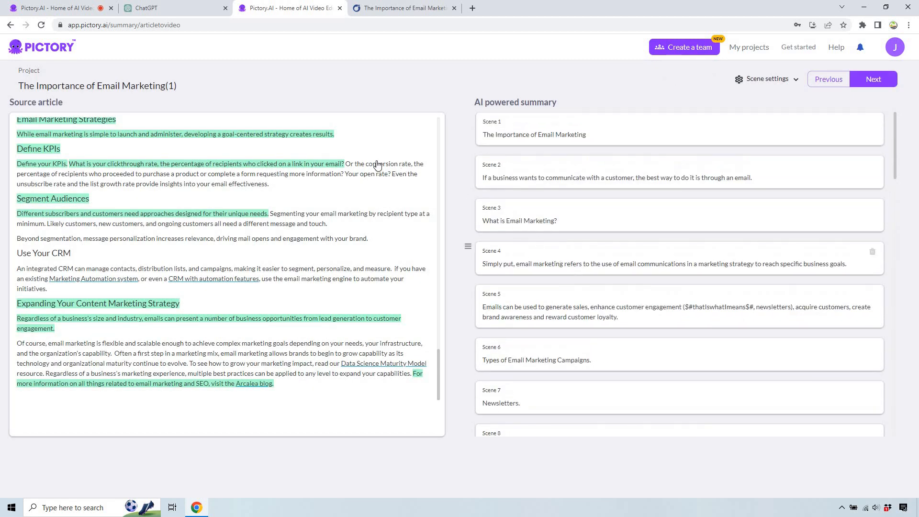
Step: Look over the source article from its beginning and return to the Pictory home page
{"action": "scroll", "coordinate": [378, 172], "scroll_direction": "up", "scroll_amount": 15}
{"action": "scroll", "coordinate": [367, 135], "scroll_direction": "up", "scroll_amount": 1}
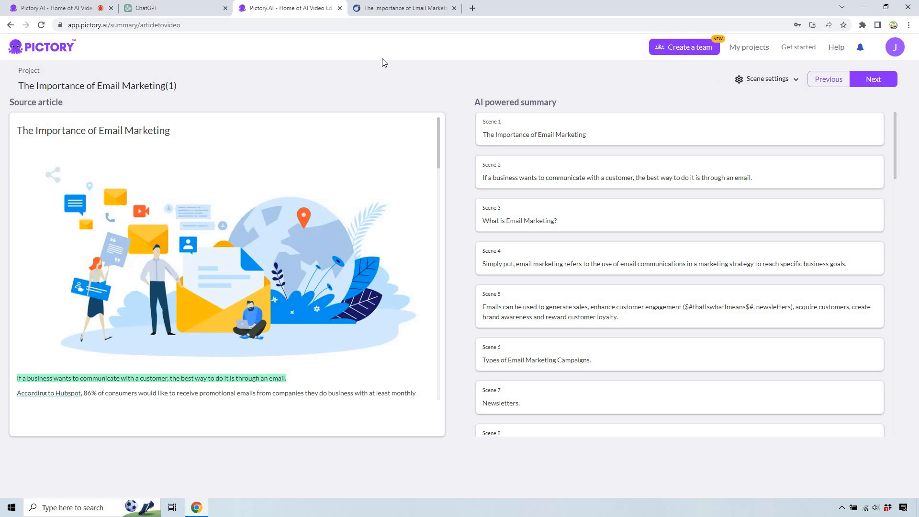
{"action": "scroll", "coordinate": [715, 212], "scroll_direction": "down", "scroll_amount": 8}
{"action": "scroll", "coordinate": [715, 203], "scroll_direction": "up", "scroll_amount": 8}
{"action": "left_click", "coordinate": [53, 49]}
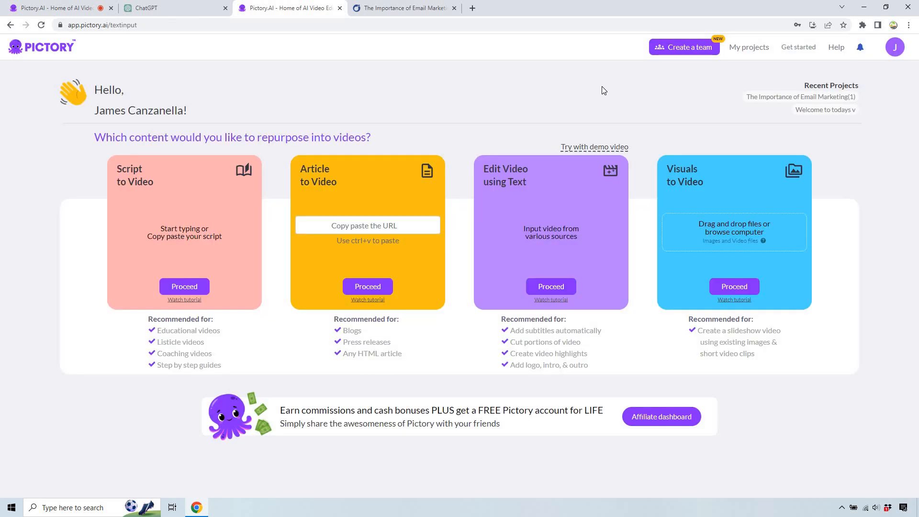